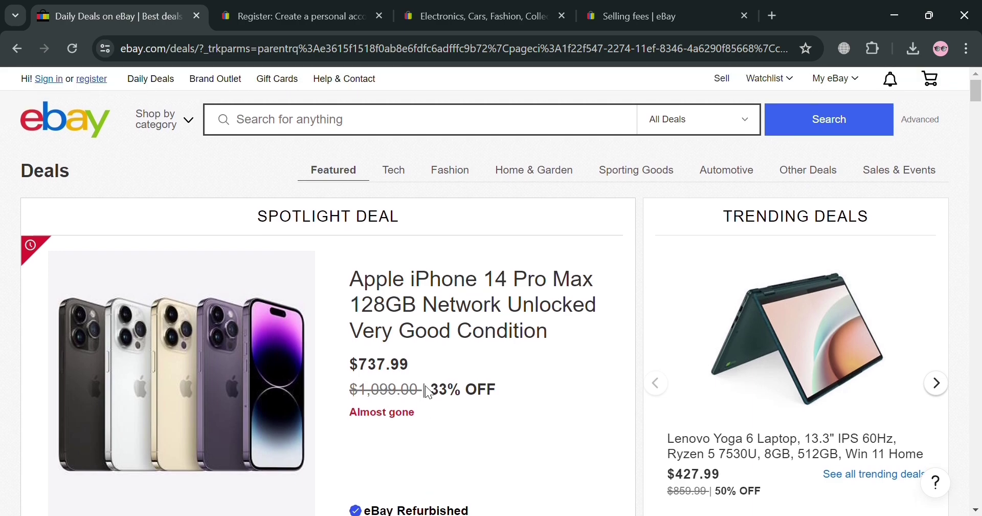
# - Scroll down and back up through the eBay homepage
pyautogui.scroll(-2, 432, 393)
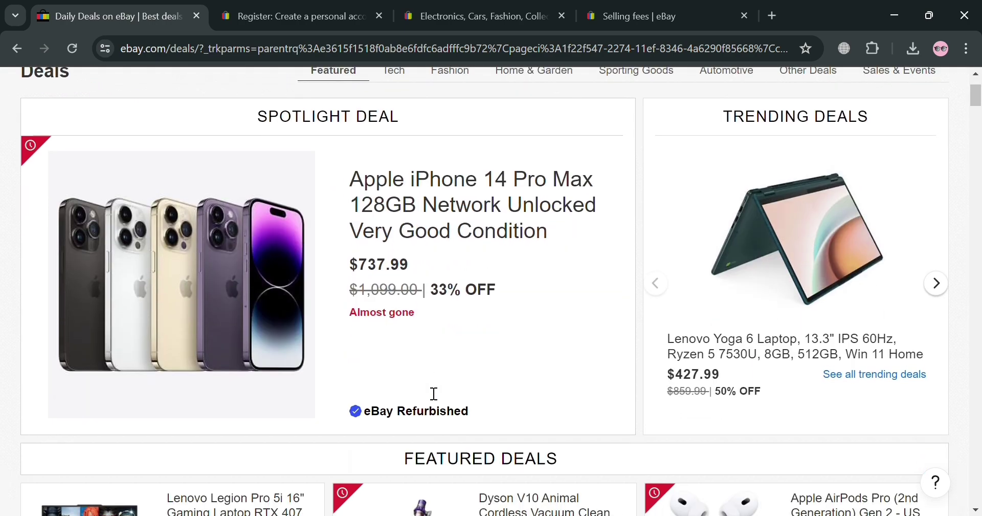
pyautogui.scroll(2, 434, 394)
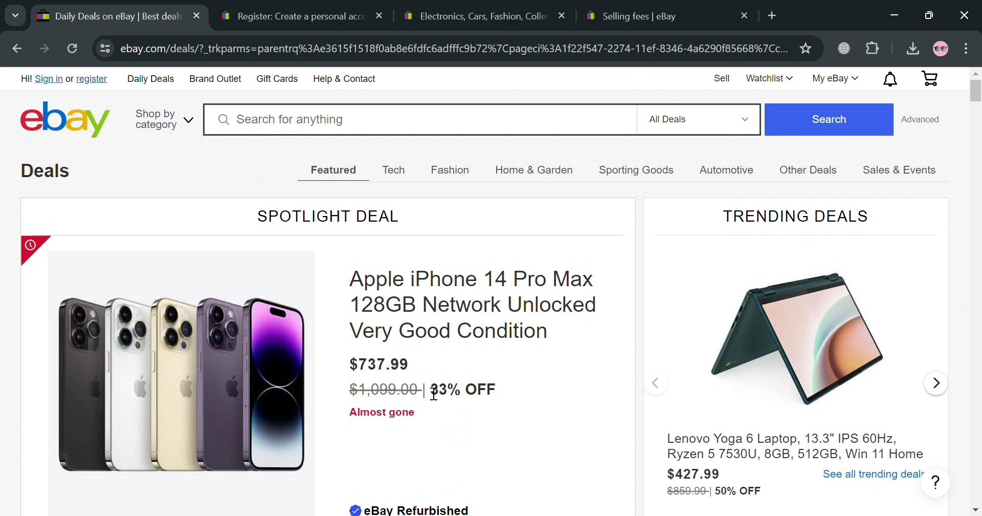
pyautogui.scroll(-3, 434, 394)
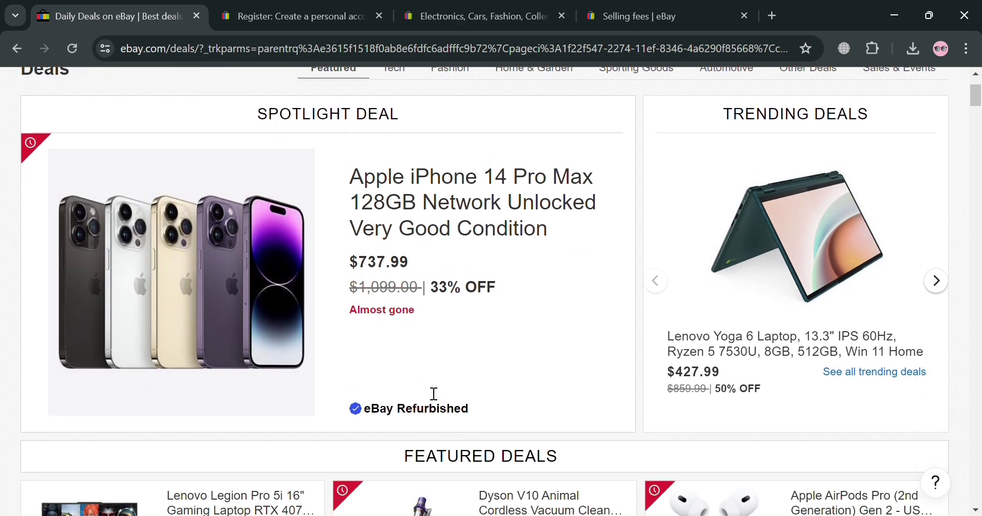
pyautogui.scroll(-1, 425, 385)
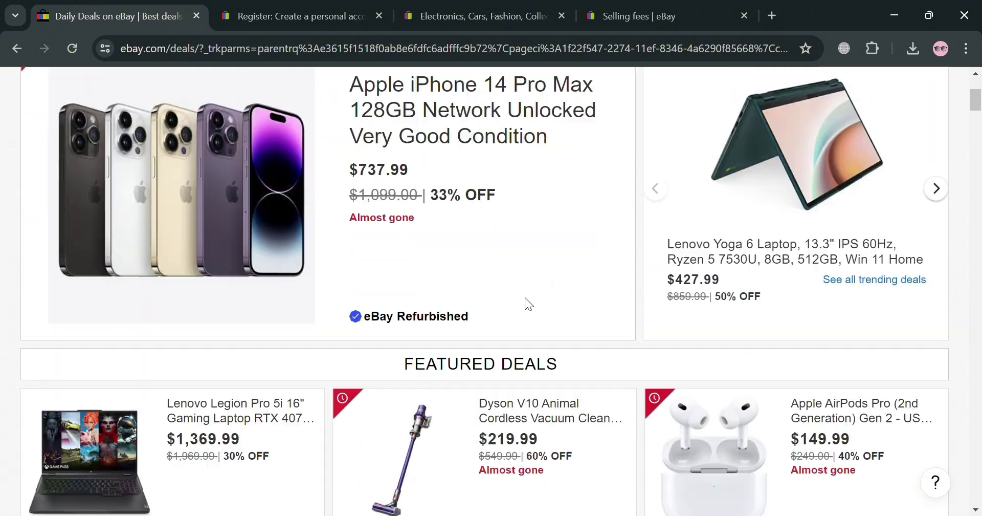
pyautogui.scroll(-11, 525, 300)
pyautogui.scroll(-5, 534, 306)
pyautogui.scroll(-5, 532, 305)
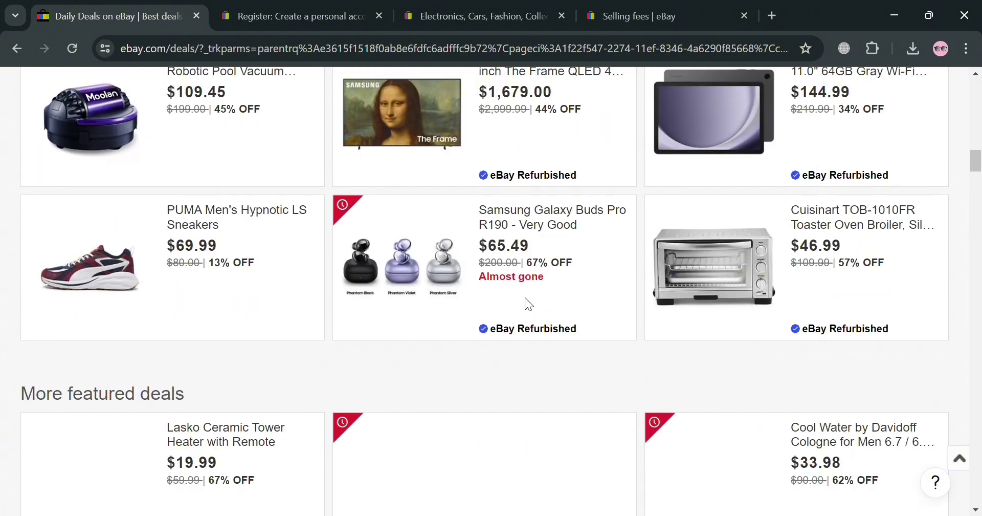
pyautogui.scroll(-5, 527, 299)
pyautogui.scroll(-5, 527, 299)
pyautogui.scroll(-5, 529, 305)
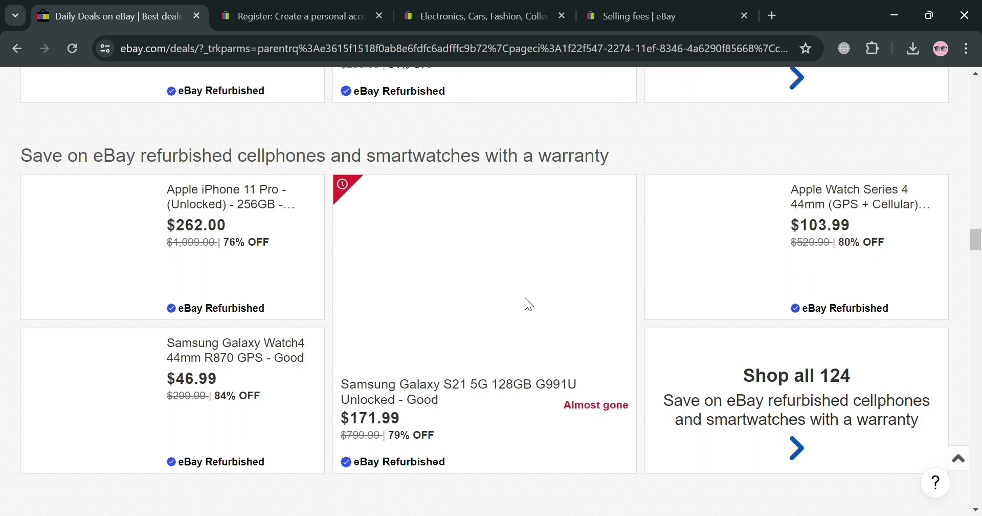
pyautogui.scroll(-5, 532, 306)
pyautogui.scroll(-5, 532, 305)
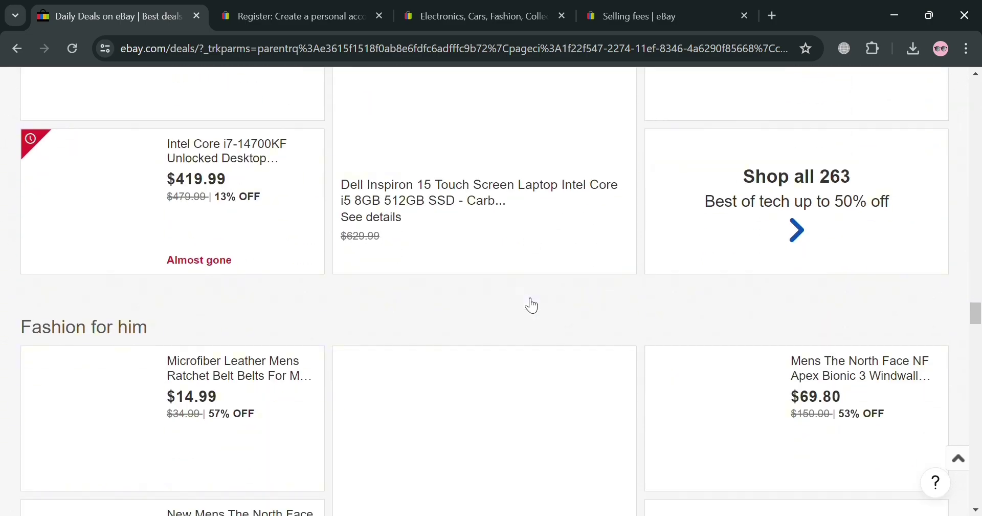
pyautogui.scroll(-5, 533, 305)
pyautogui.scroll(-5, 532, 305)
pyautogui.scroll(5, 532, 306)
pyautogui.scroll(5, 532, 305)
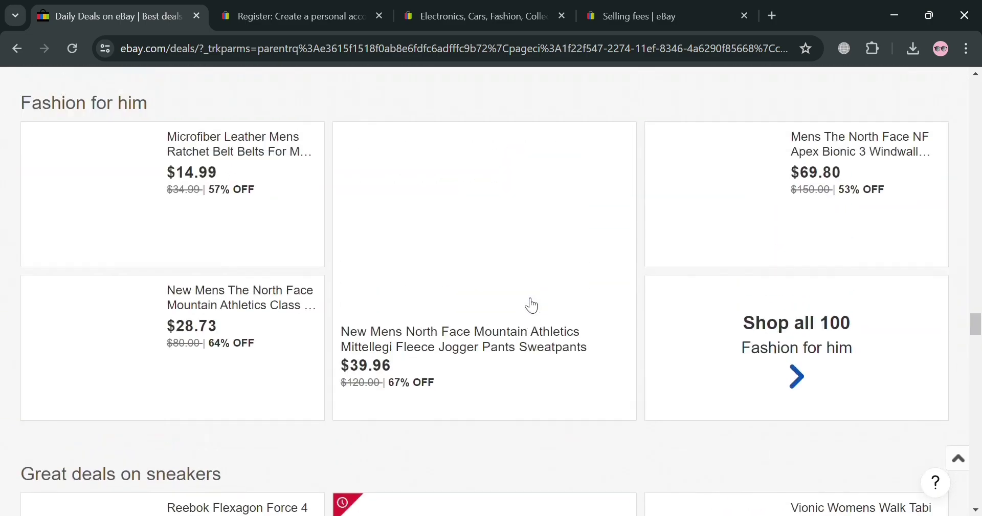
pyautogui.scroll(5, 532, 306)
pyautogui.scroll(5, 532, 305)
pyautogui.scroll(5, 532, 306)
pyautogui.scroll(5, 532, 306)
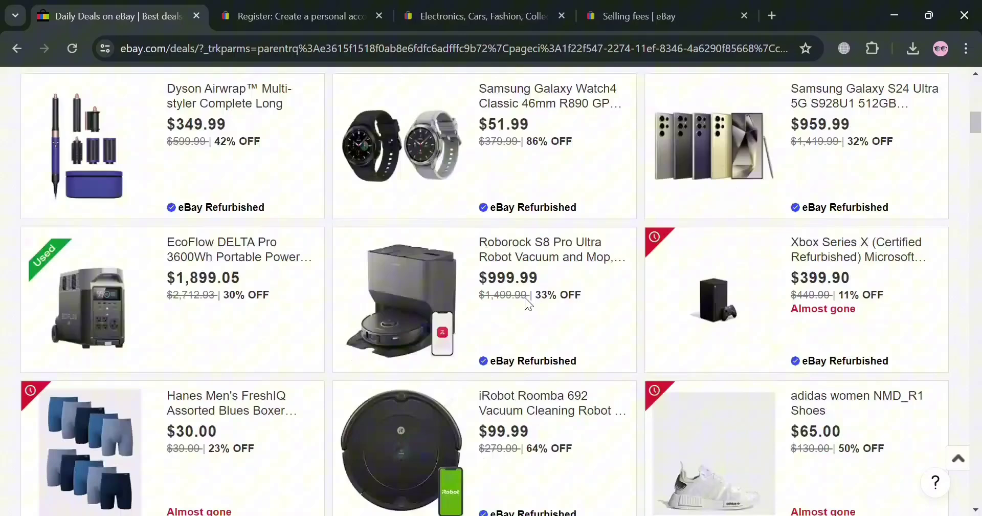
pyautogui.scroll(5, 532, 305)
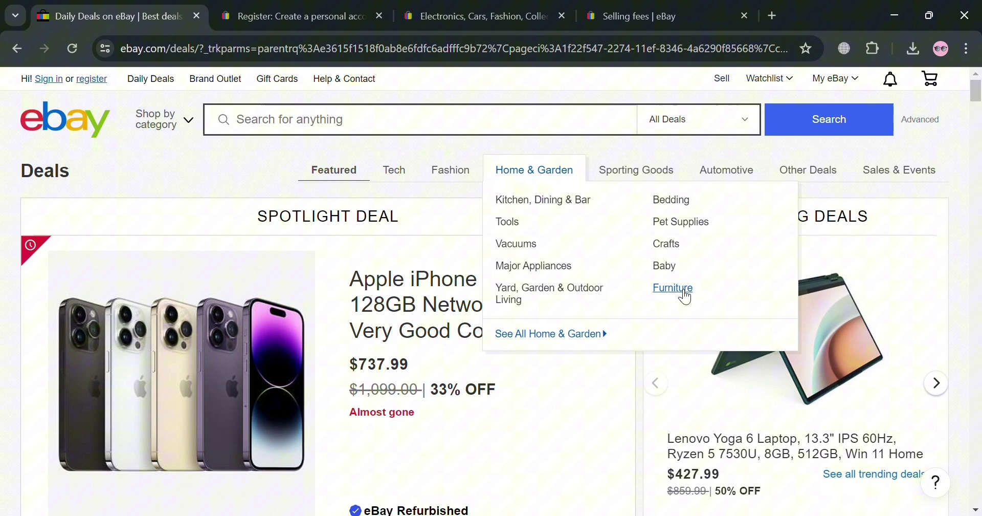
pyautogui.moveTo(637, 170)
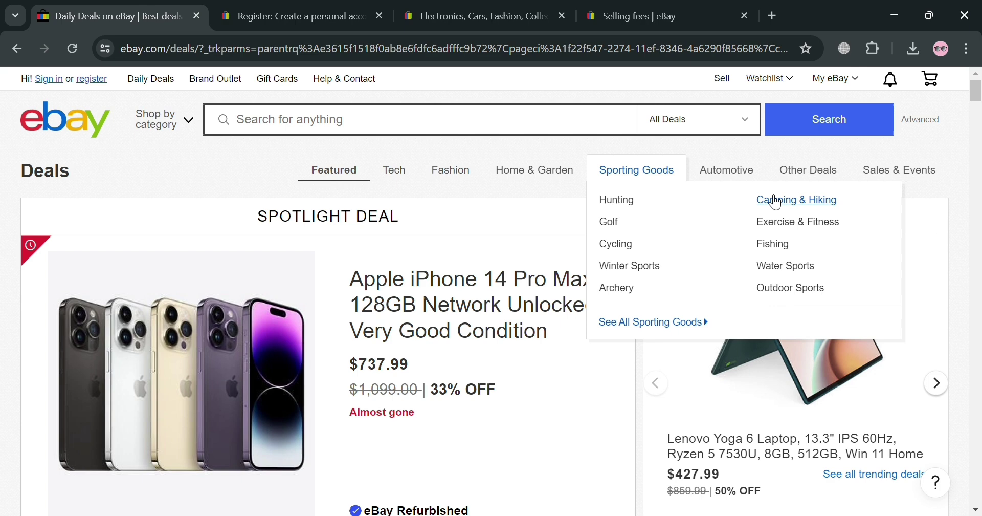
# - View the Automotive deals, then go to the Create an account sign-up page
pyautogui.click(725, 168)
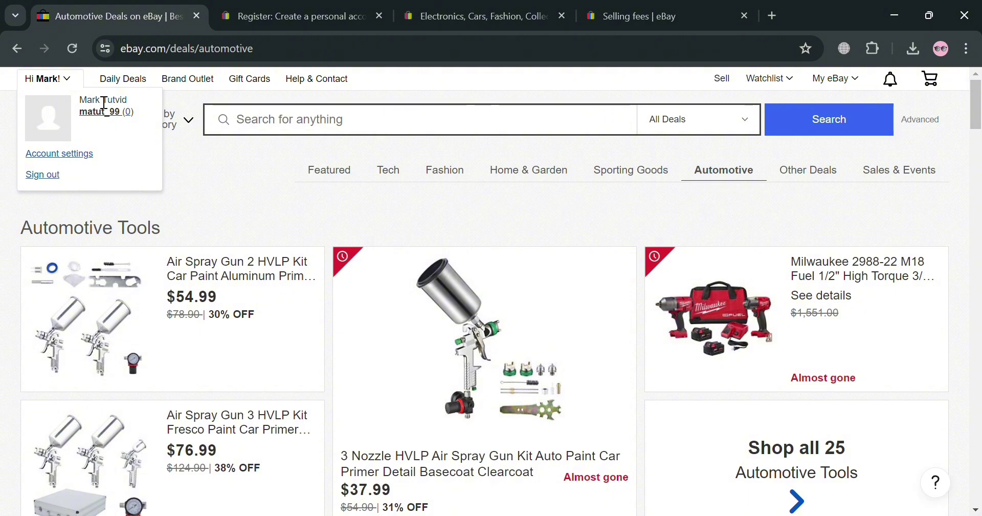
pyautogui.click(282, 7)
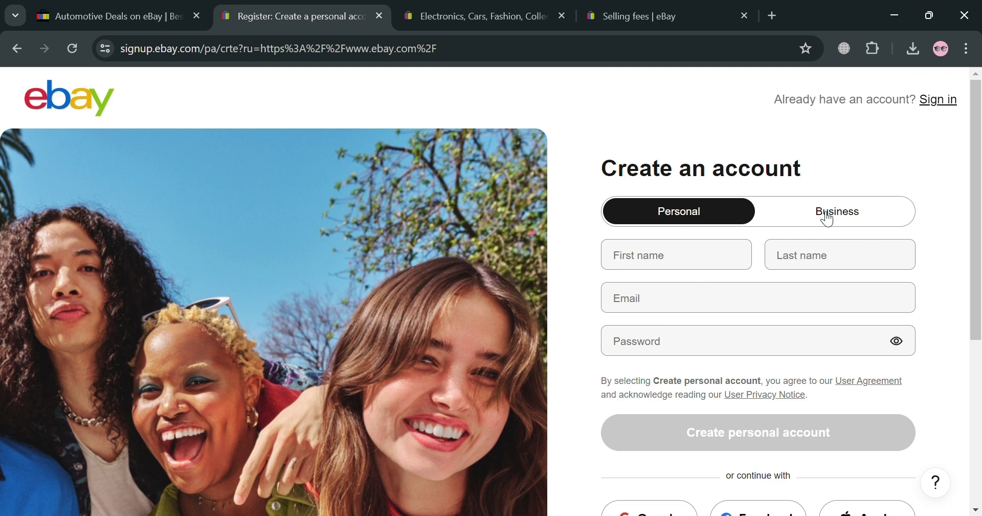
# - Switch the sign-up form to Business, asking for business name, email, password and country
pyautogui.scroll(-2, 849, 286)
pyautogui.scroll(-1, 850, 298)
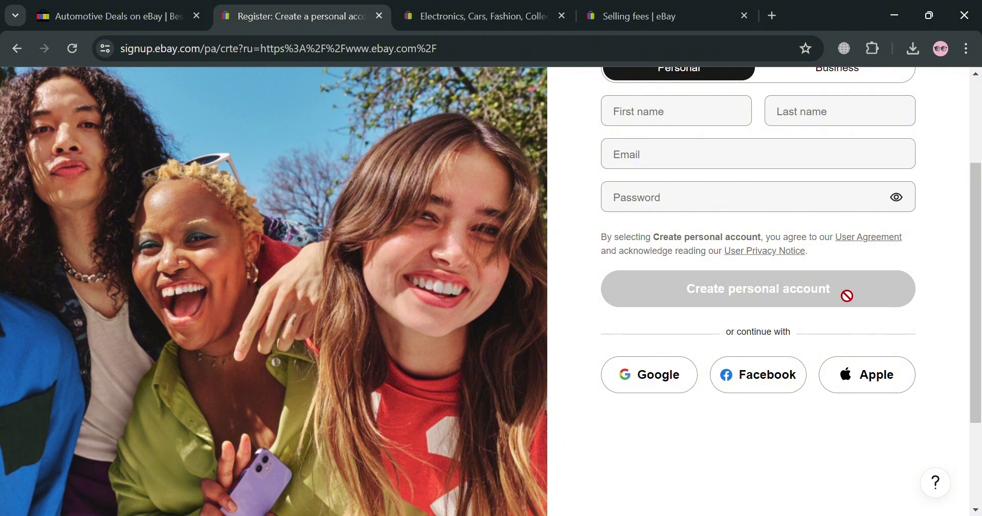
pyautogui.scroll(2, 845, 293)
pyautogui.scroll(1, 844, 292)
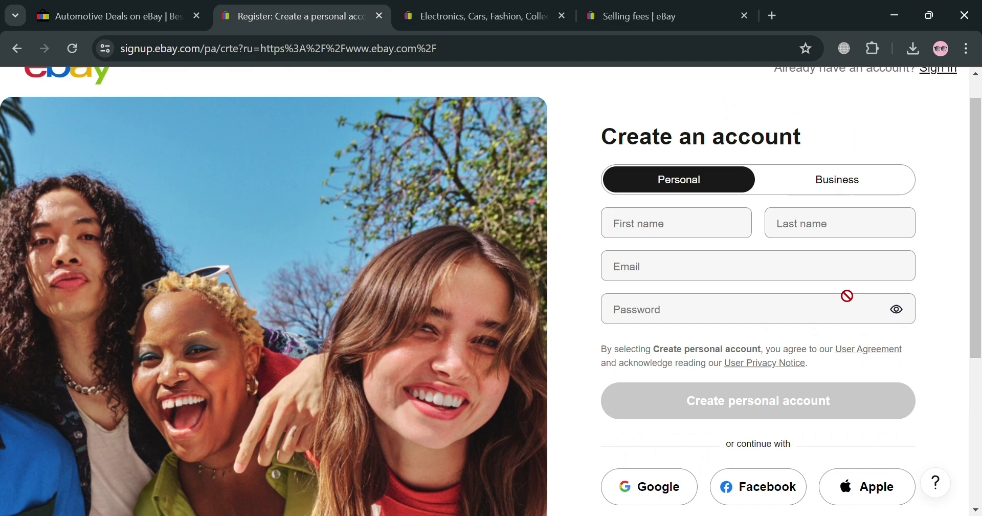
pyautogui.click(863, 189)
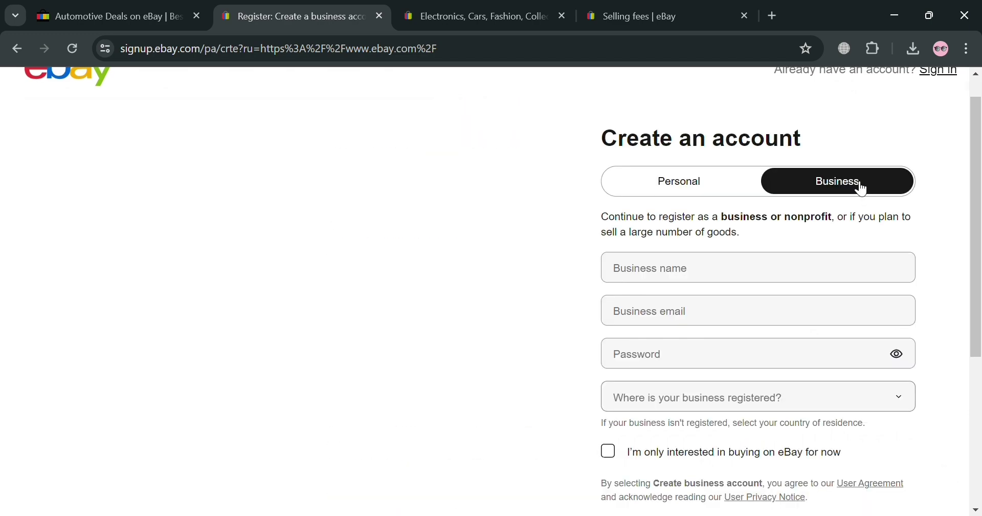
pyautogui.scroll(-2, 753, 331)
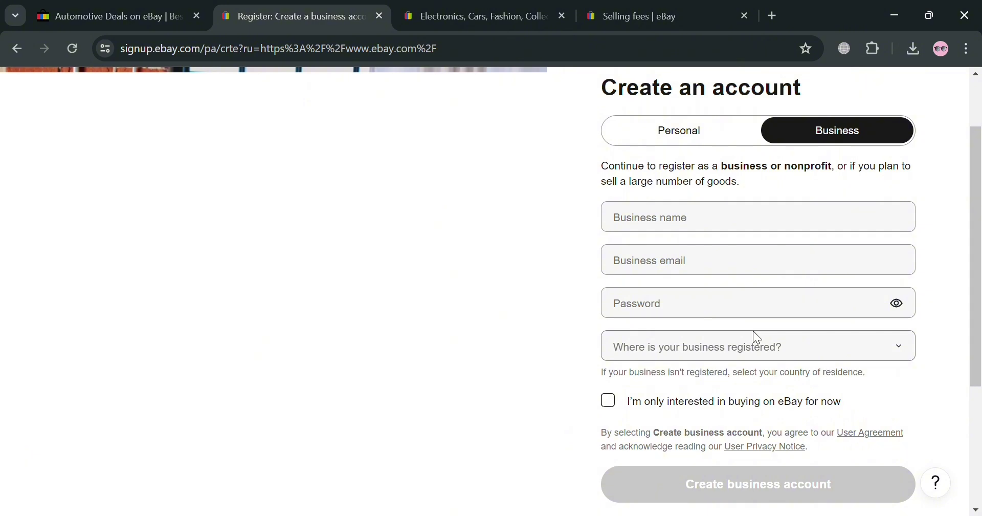
# - Return to the signed-in eBay homepage and open the Hi account menu
pyautogui.click(505, 6)
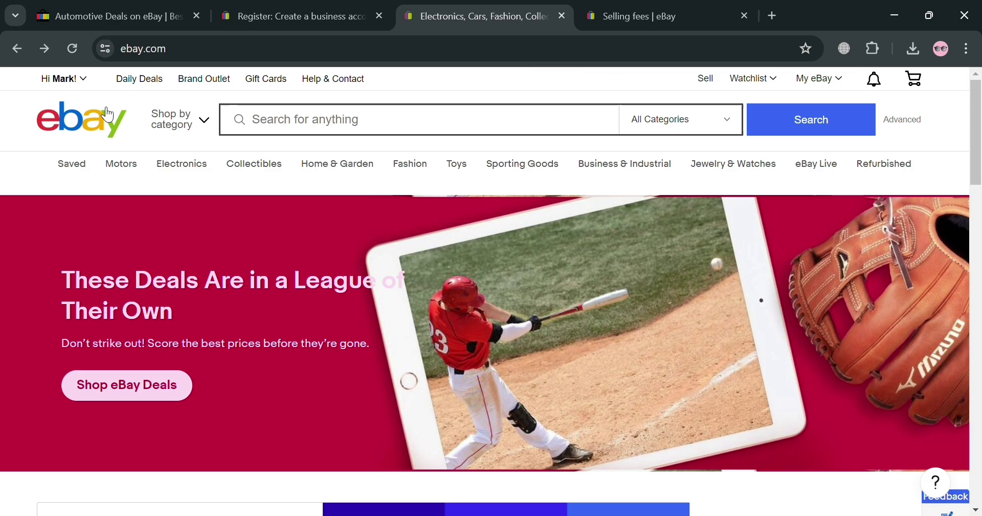
pyautogui.click(64, 79)
pyautogui.scroll(-1, 316, 320)
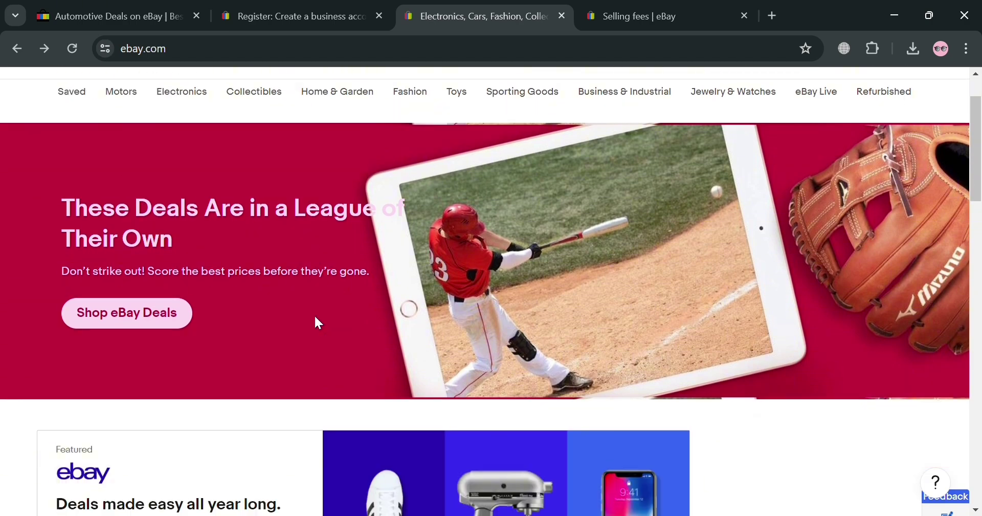
pyautogui.scroll(-3, 316, 319)
pyautogui.scroll(-6, 317, 322)
pyautogui.scroll(-3, 322, 323)
pyautogui.scroll(-3, 321, 324)
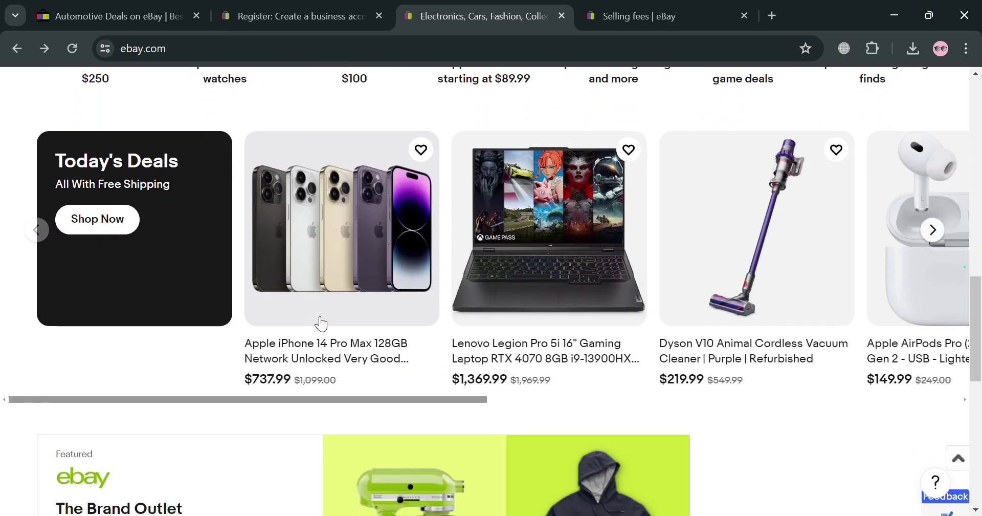
pyautogui.scroll(-7, 320, 323)
pyautogui.scroll(3, 317, 322)
pyautogui.press('Home')
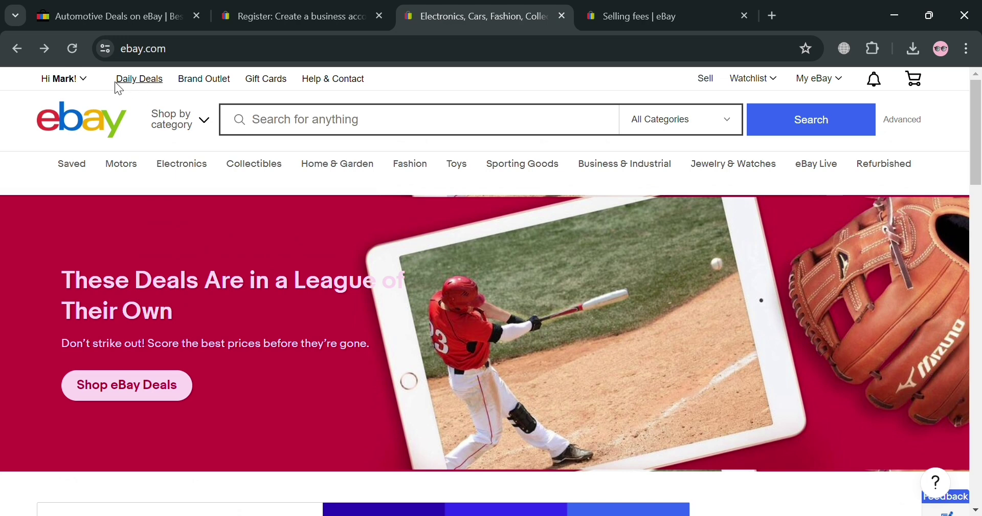
pyautogui.moveTo(63, 78)
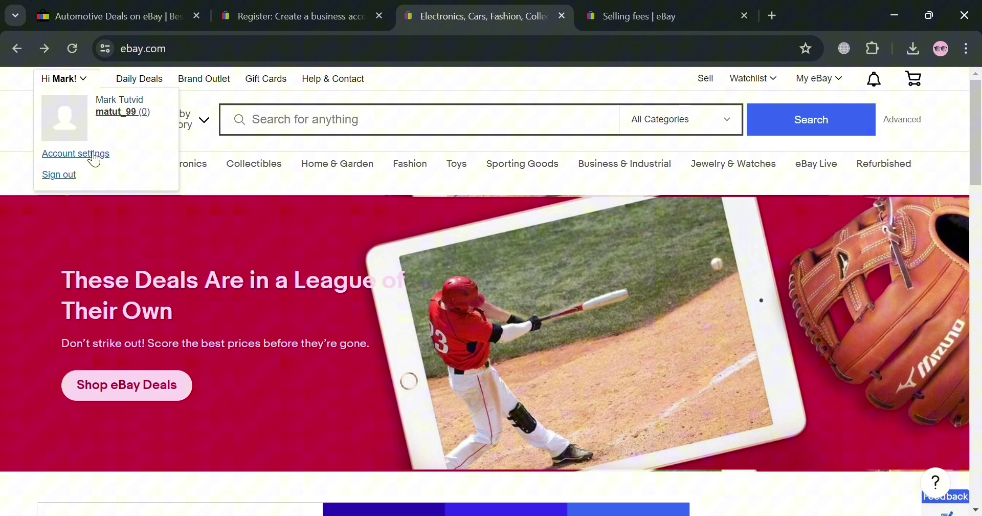
# - Go to Account settings, reaching the contact info form, and open its country dropdown
pyautogui.click(88, 153)
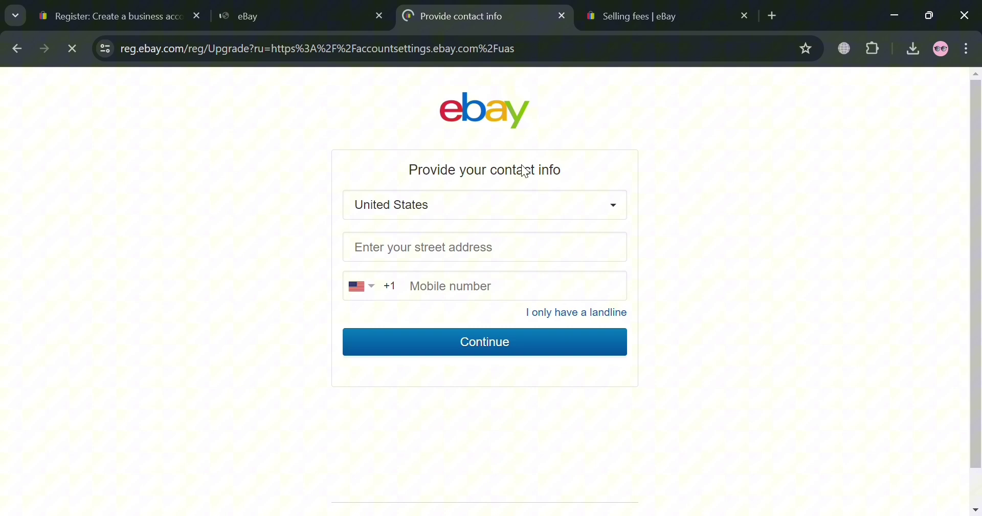
pyautogui.click(604, 212)
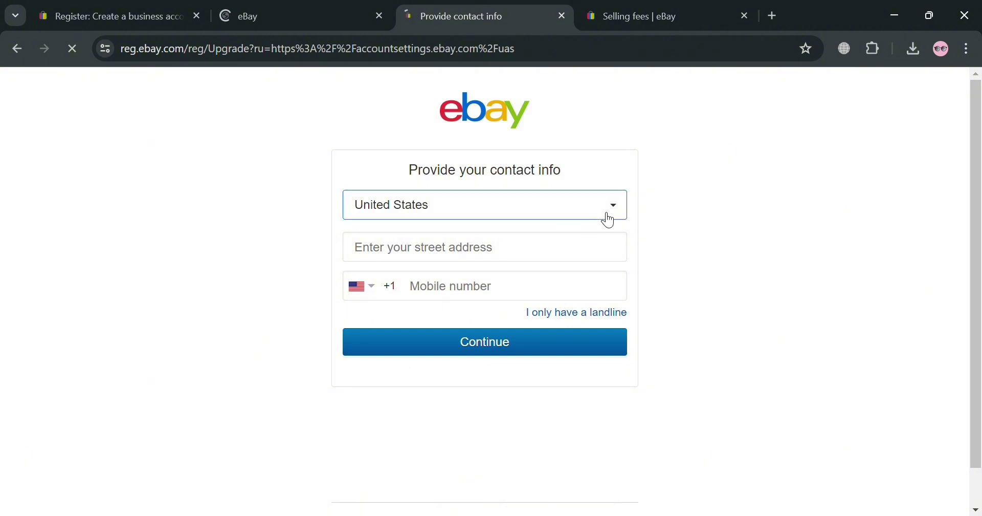
# - Change the contact form's country from United States toward the Philippines
pyautogui.press('p')
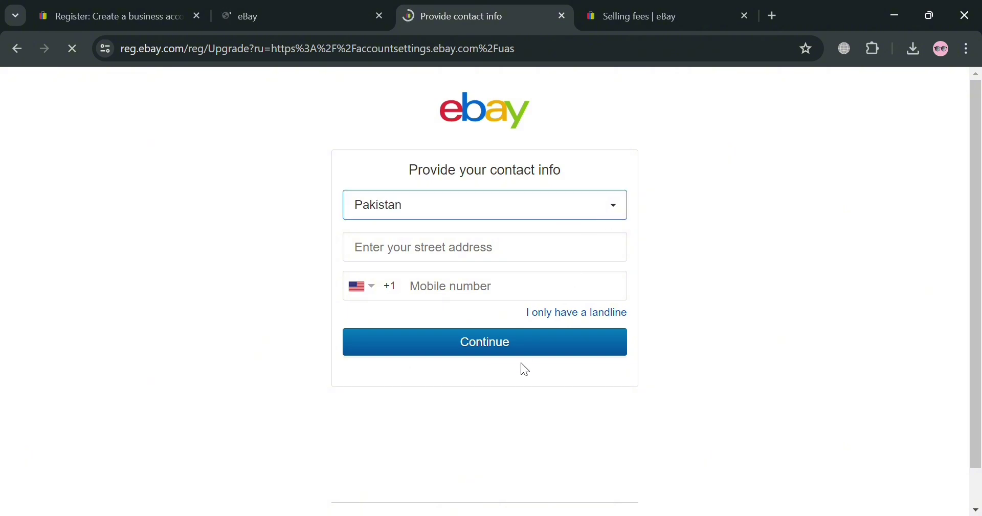
pyautogui.press('h')
pyautogui.scroll(-2, 484, 284)
pyautogui.scroll(-1, 483, 285)
pyautogui.scroll(3, 483, 284)
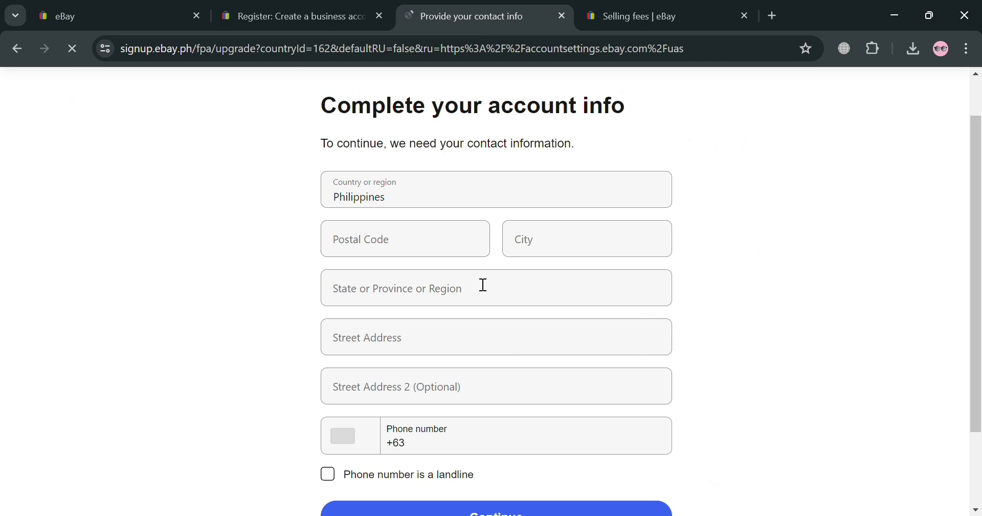
pyautogui.scroll(-1, 483, 285)
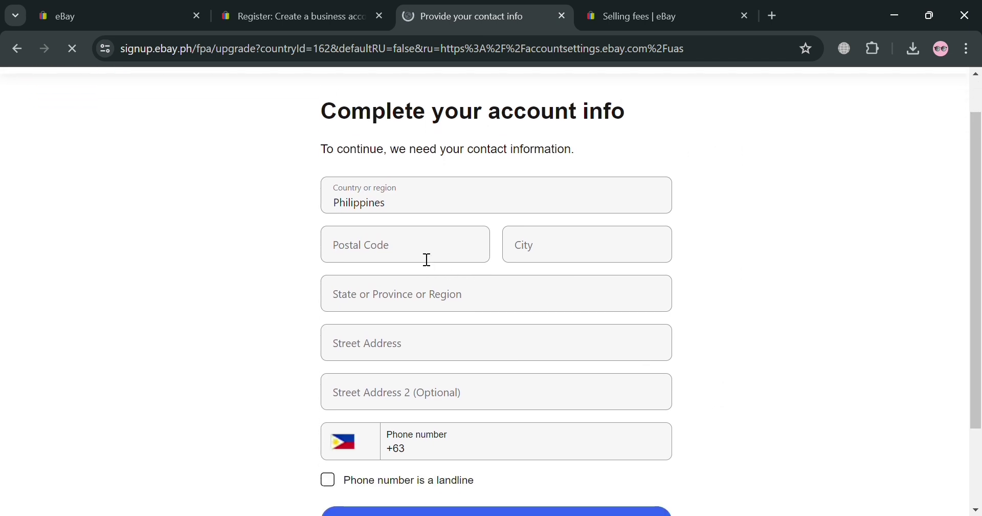
pyautogui.scroll(-3, 425, 258)
pyautogui.scroll(5, 427, 260)
pyautogui.scroll(-1, 419, 253)
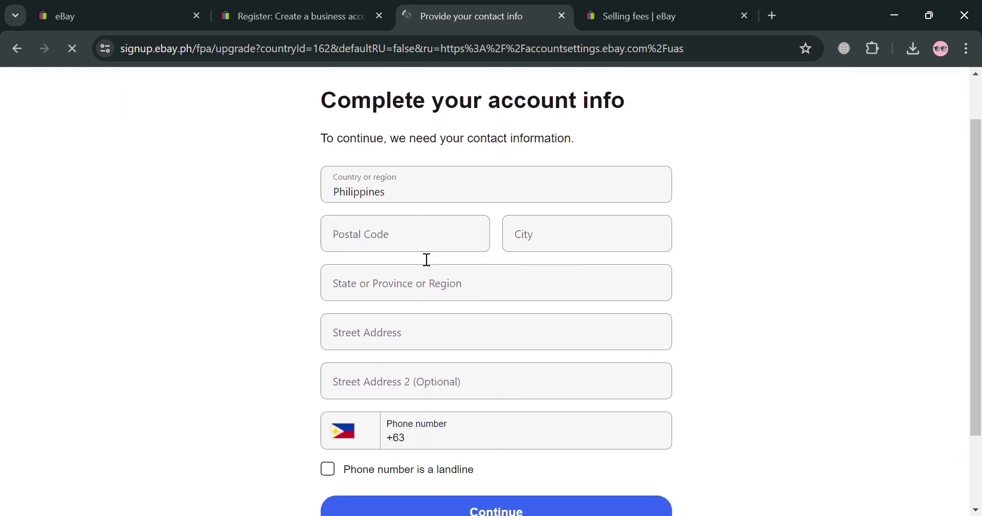
# - Enter postal code 4400, city Naga and province Camarines
pyautogui.click(425, 246)
pyautogui.write('44')
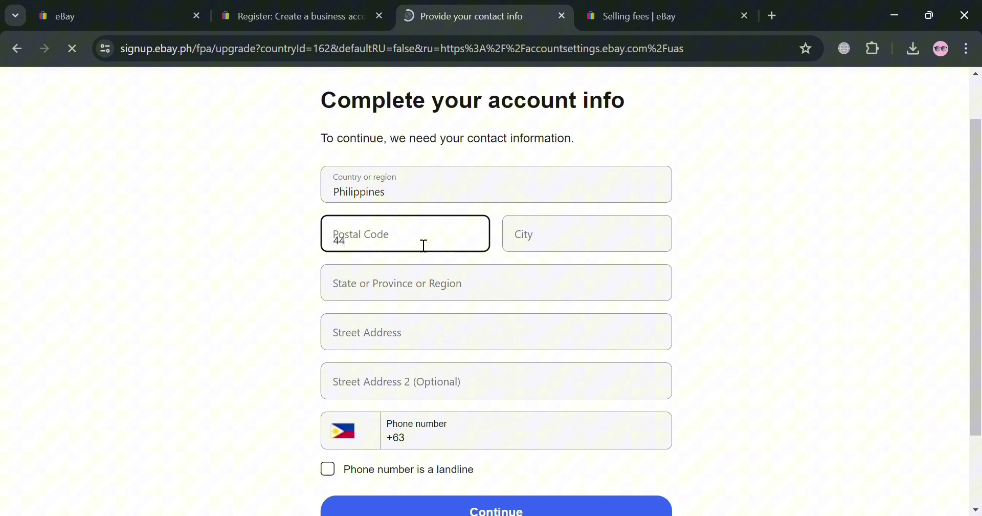
pyautogui.write('00')
pyautogui.click(539, 242)
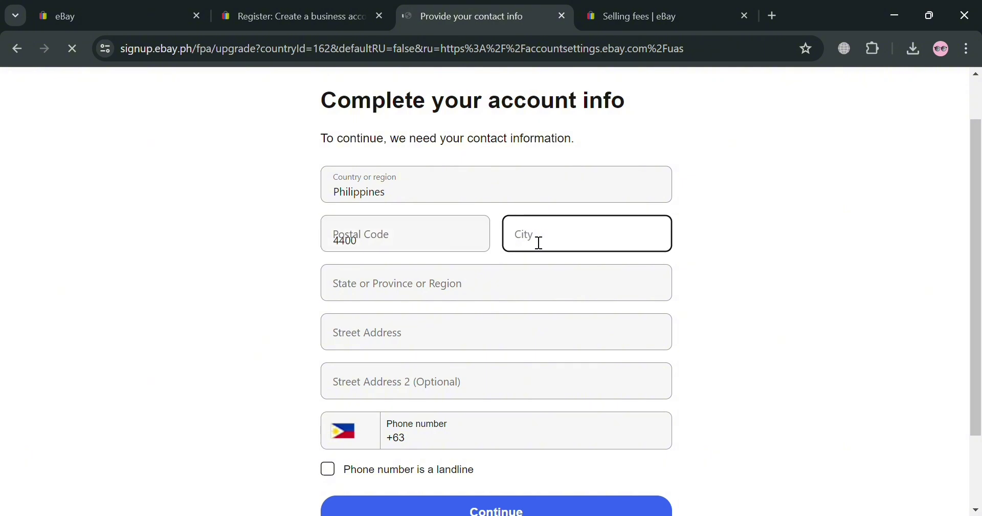
pyautogui.write('Naga')
pyautogui.click(517, 283)
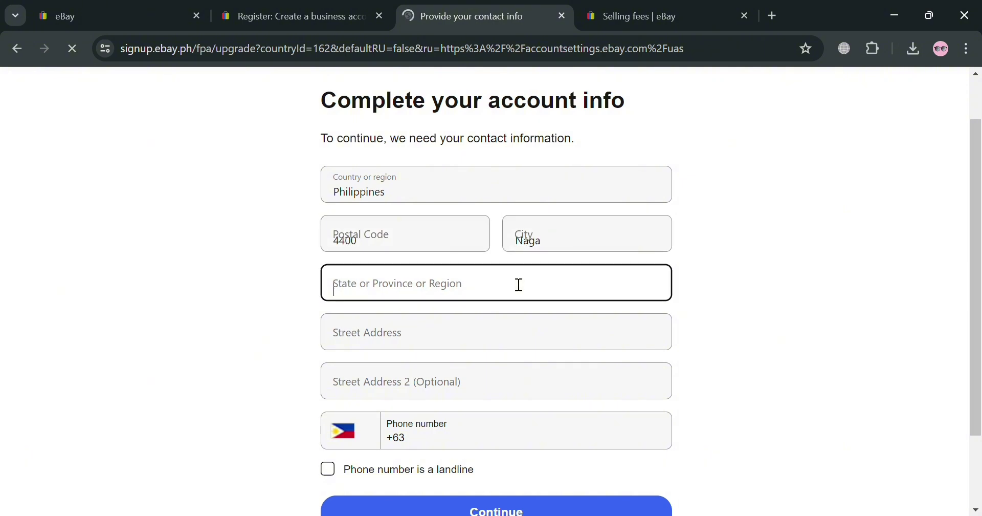
pyautogui.write('Camarin')
pyautogui.write('es')
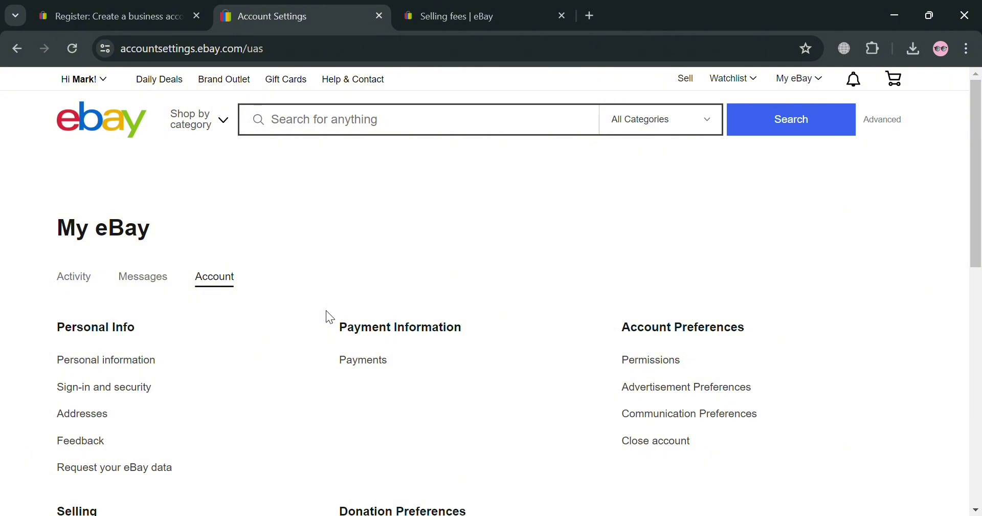
# - Open the Seller Dashboard from the Selling section of Account Settings
pyautogui.scroll(-3, 463, 241)
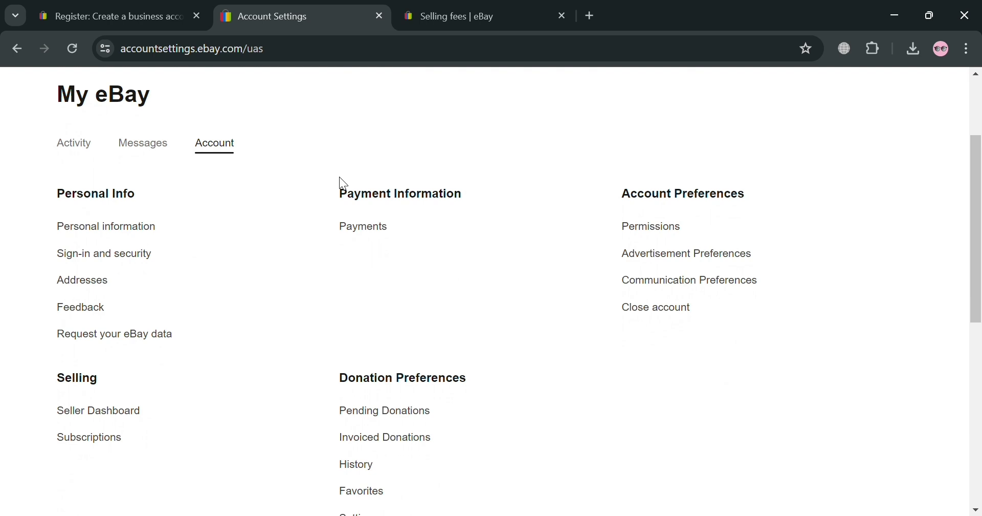
pyautogui.scroll(-1, 342, 182)
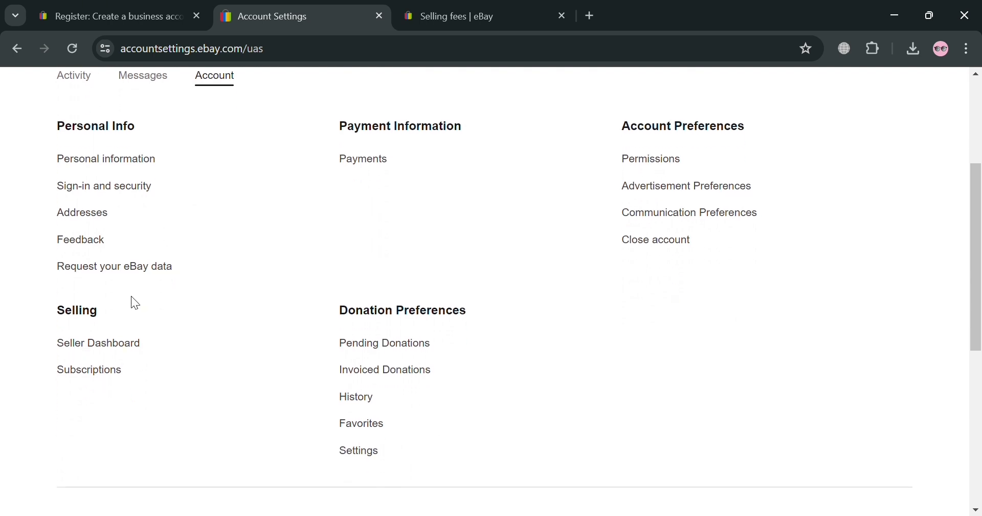
pyautogui.click(116, 346)
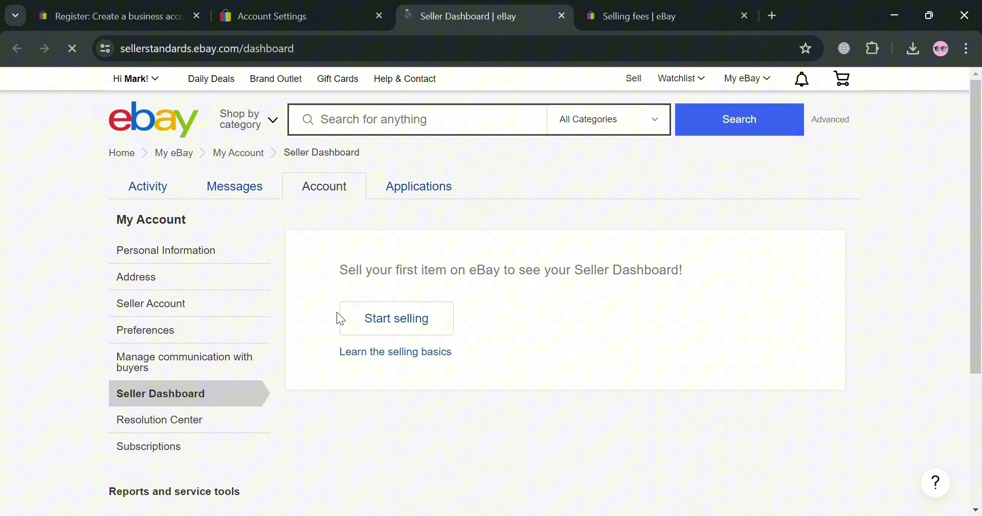
pyautogui.scroll(-1, 493, 459)
pyautogui.scroll(-3, 493, 458)
pyautogui.scroll(4, 435, 406)
# - Return to Account Settings and open Payments under Payment Information
pyautogui.click(341, 9)
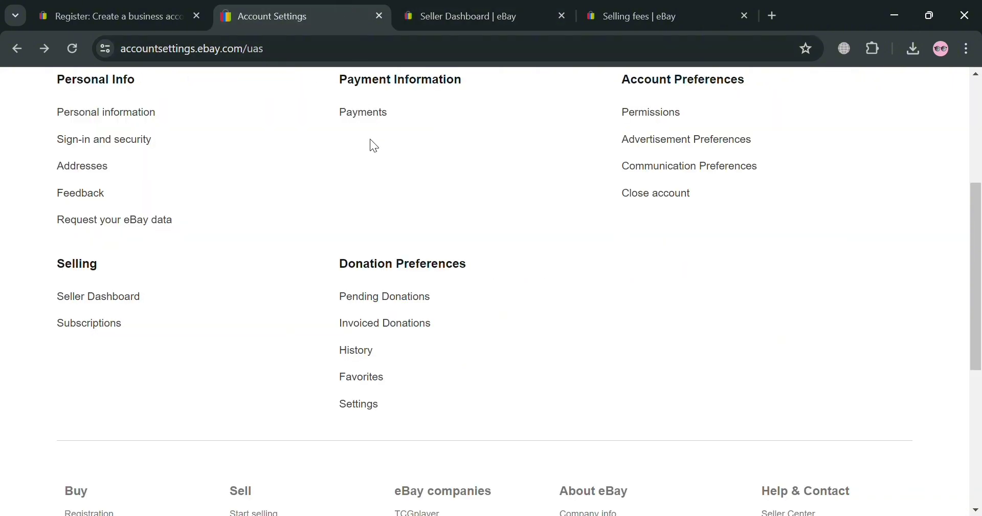
pyautogui.scroll(2, 402, 272)
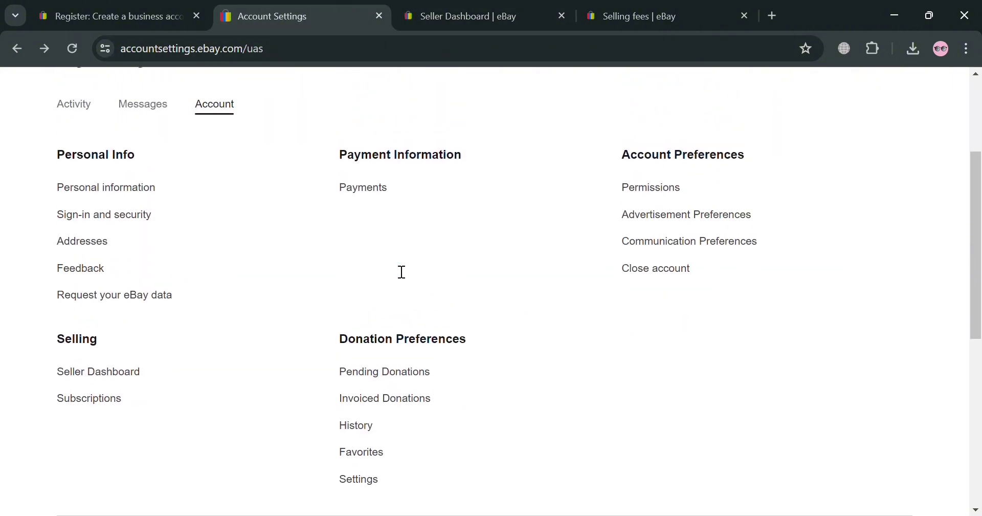
pyautogui.click(376, 191)
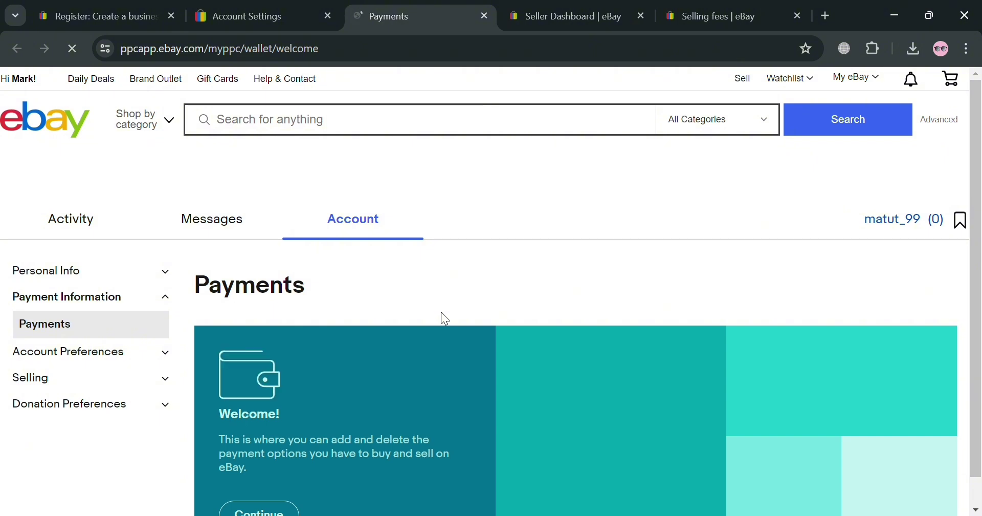
pyautogui.scroll(-1, 441, 312)
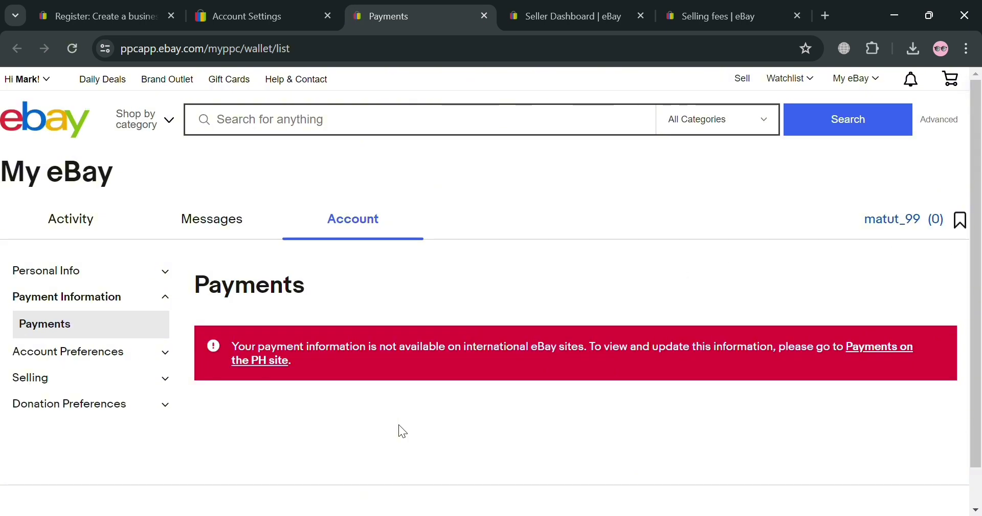
# - Follow the 'Payments on the PH site' link to load the Philippines Payments page
pyautogui.click(904, 347)
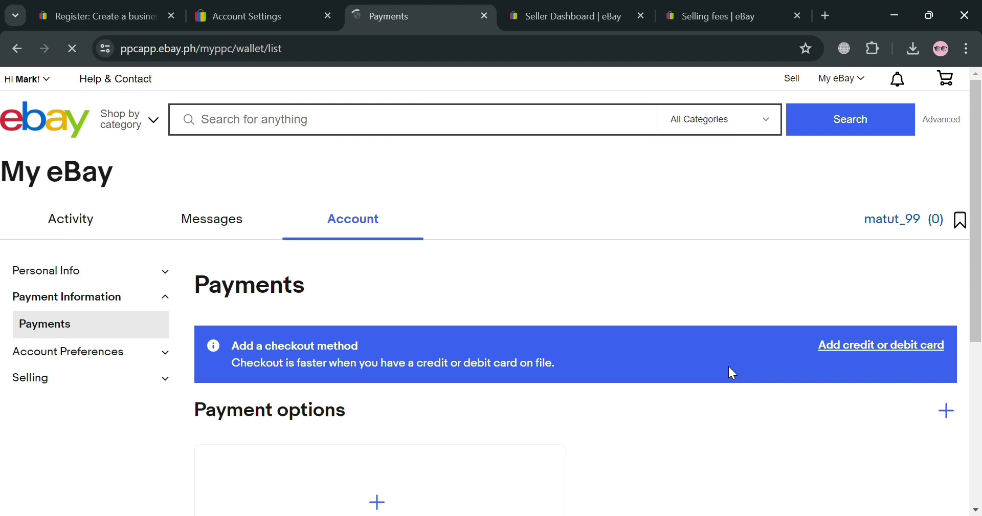
pyautogui.scroll(-2, 570, 294)
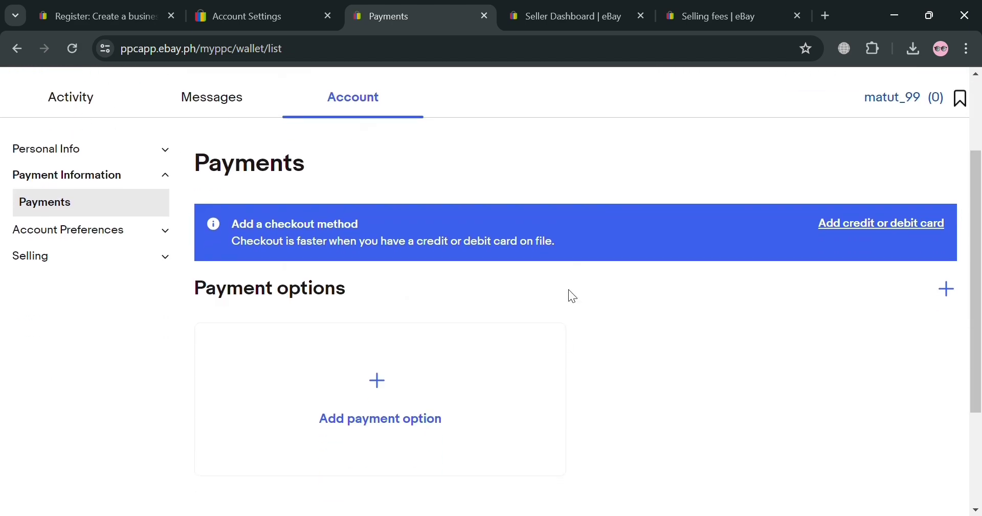
pyautogui.click(897, 221)
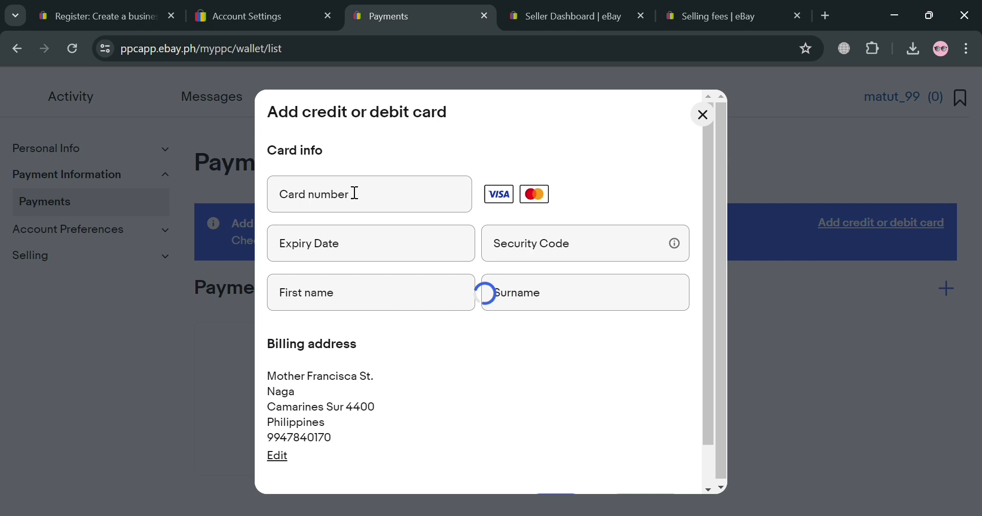
pyautogui.click(703, 113)
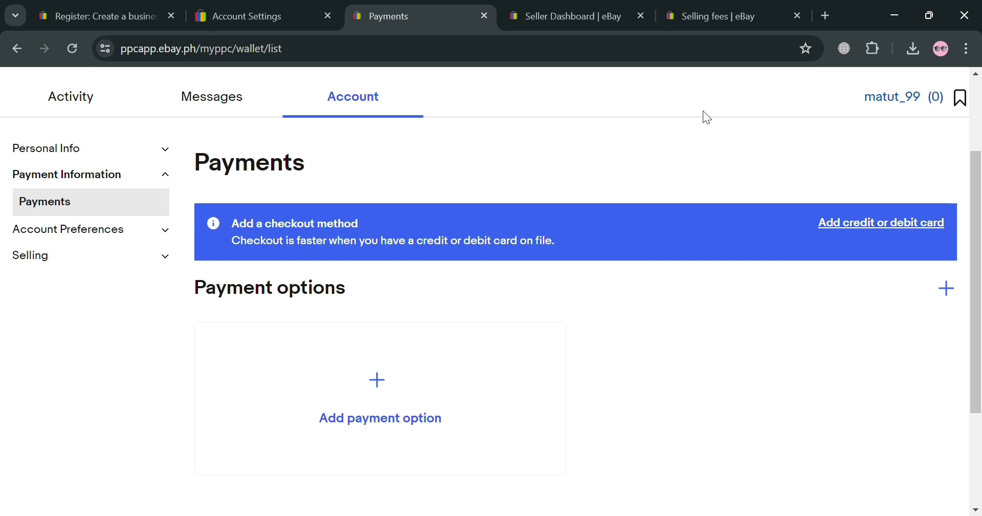
# - Start adding a credit or debit card payment option, then cancel it
pyautogui.click(425, 400)
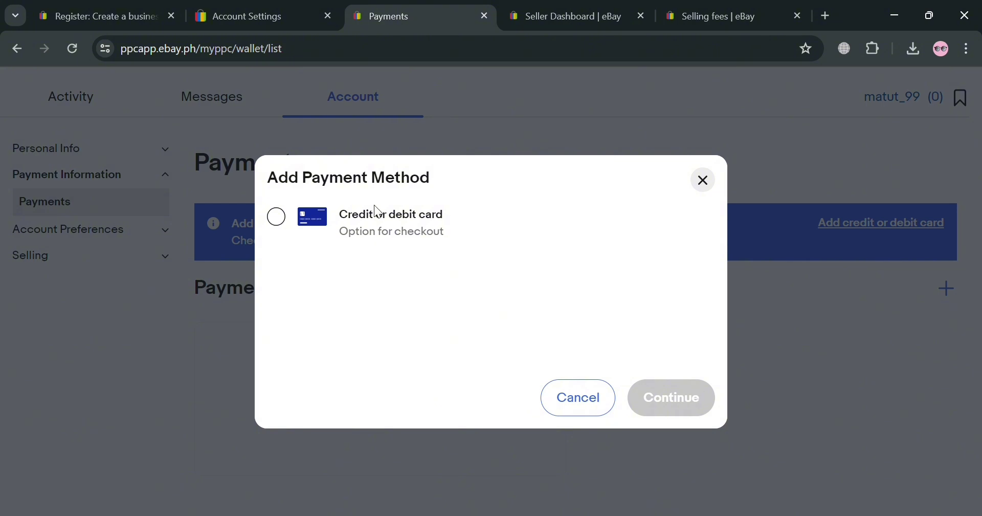
pyautogui.click(277, 217)
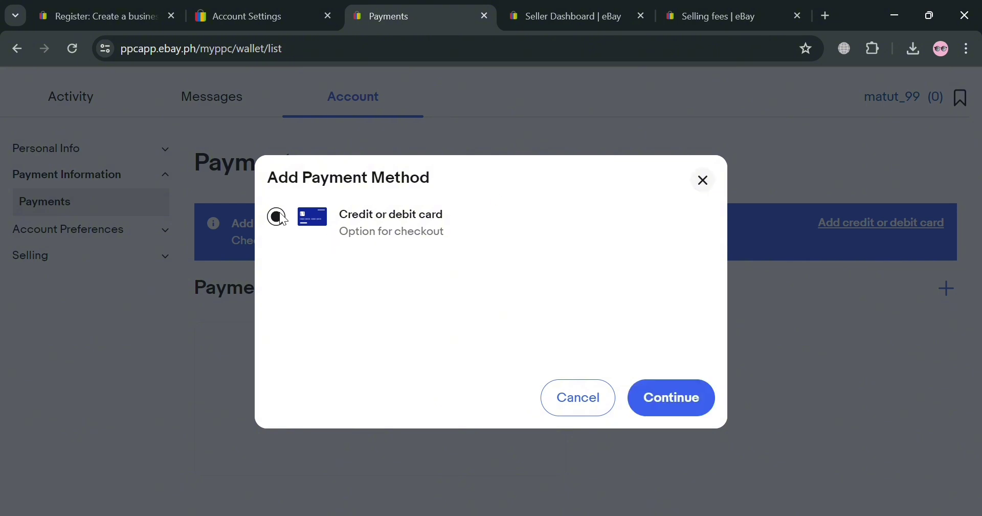
pyautogui.click(552, 407)
# - Expand the sidebar's Selling section to show Seller Dashboard
pyautogui.scroll(-3, 561, 403)
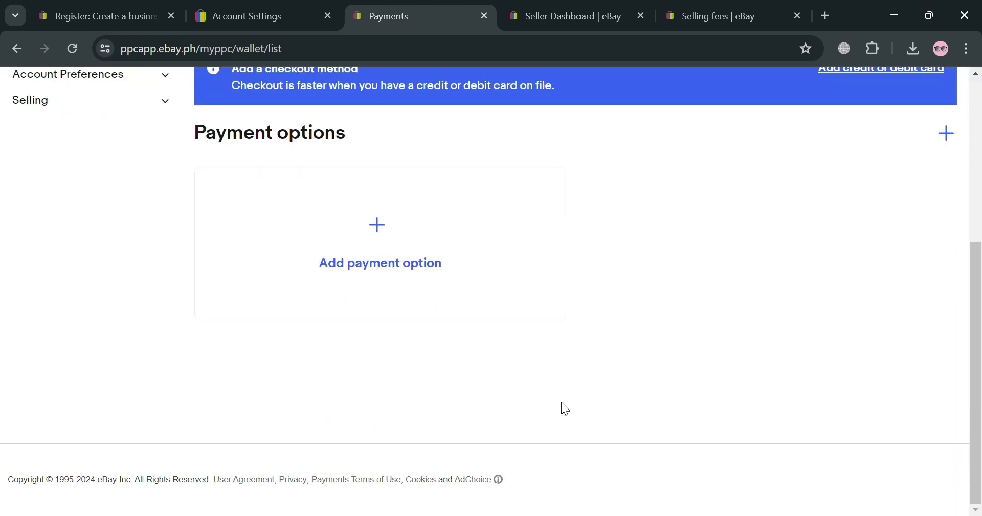
pyautogui.scroll(5, 561, 403)
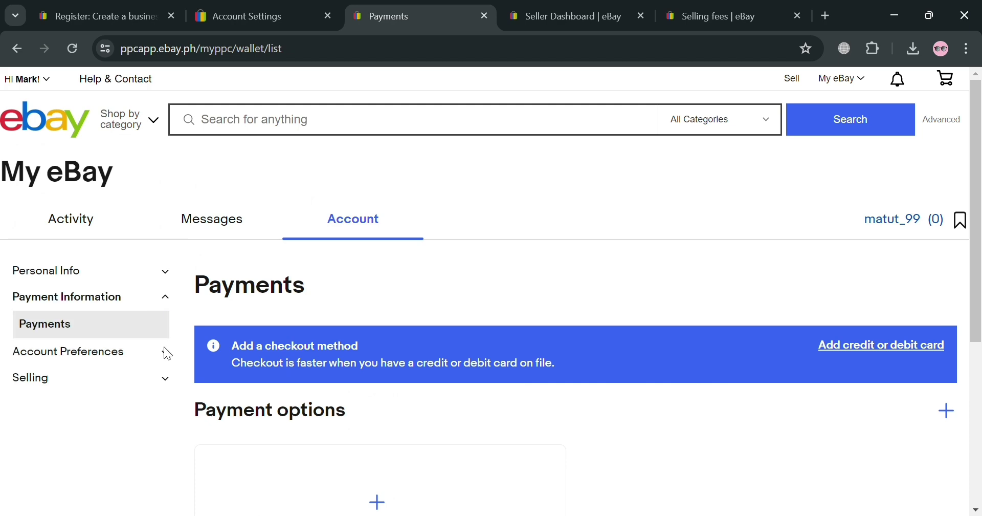
pyautogui.click(164, 376)
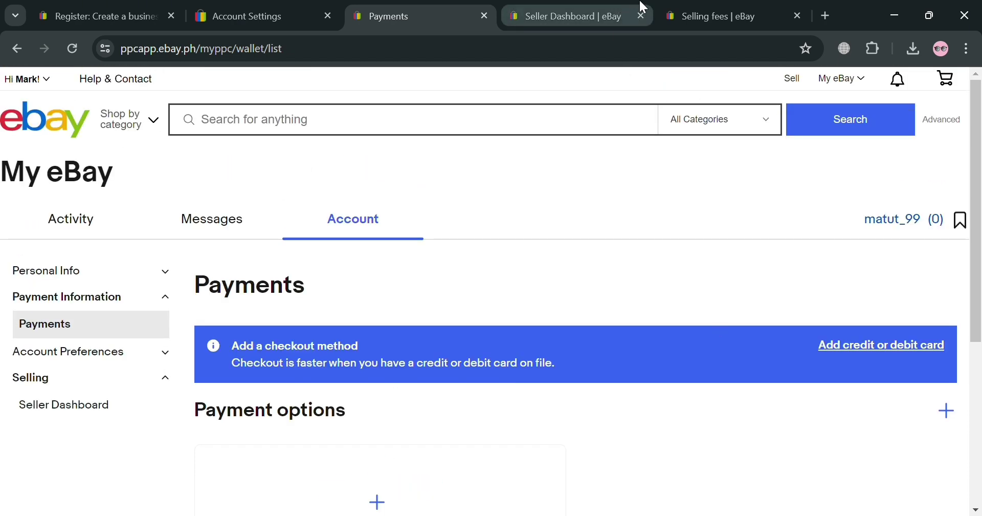
# - Read the Selling fees article's insertion fee and final value fee sections
pyautogui.click(698, 7)
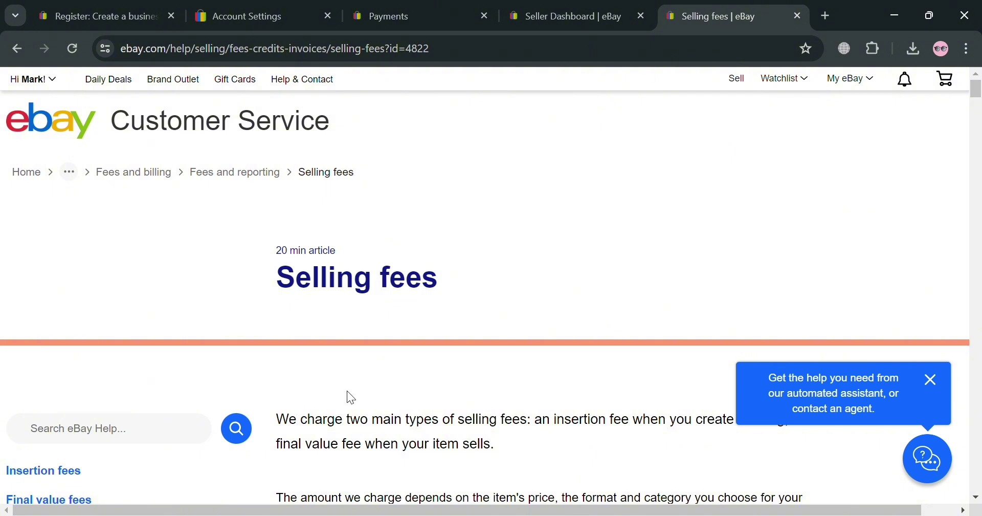
pyautogui.scroll(-3, 336, 407)
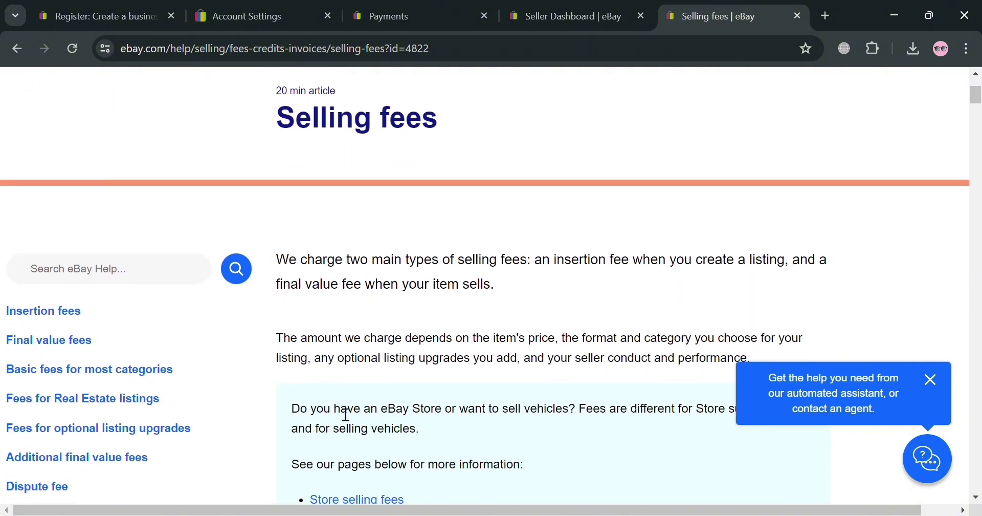
pyautogui.click(80, 313)
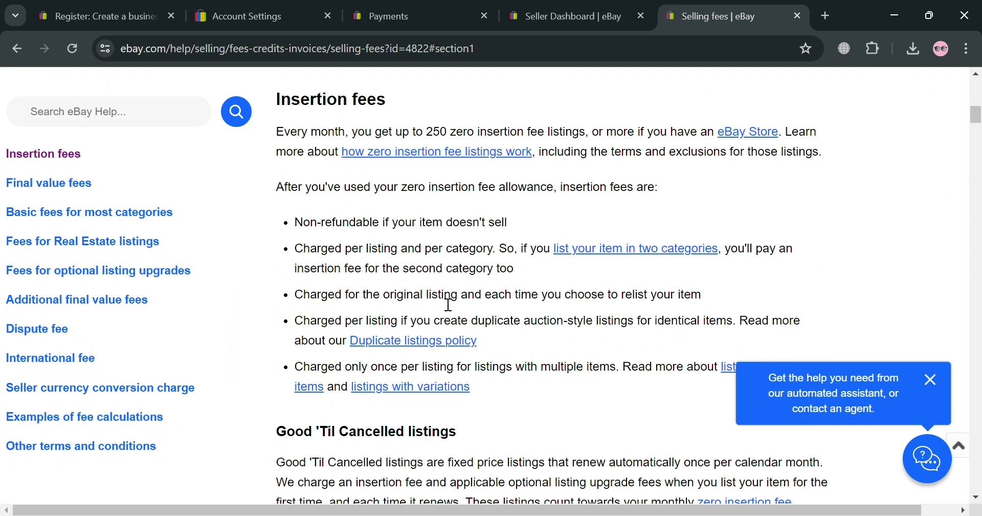
pyautogui.scroll(-1, 442, 332)
pyautogui.scroll(1, 446, 338)
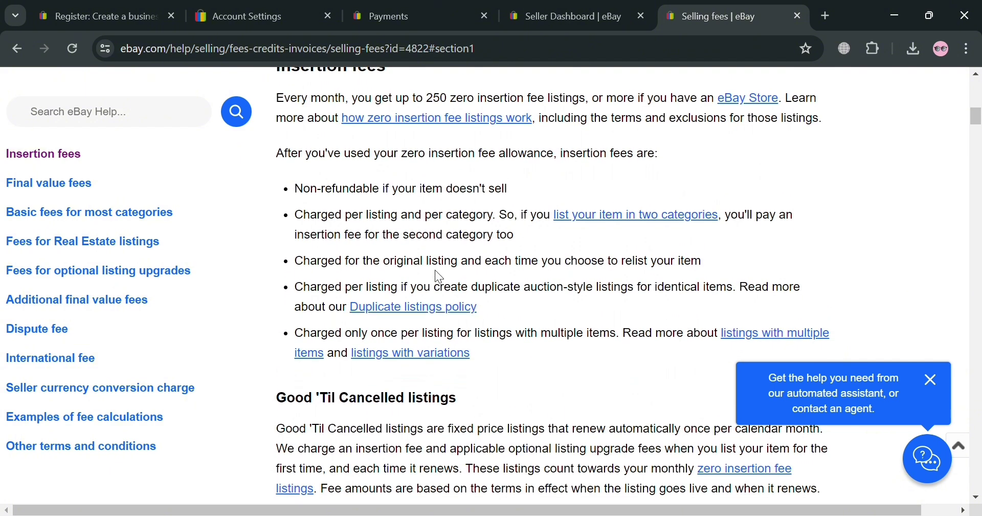
pyautogui.scroll(-1, 592, 360)
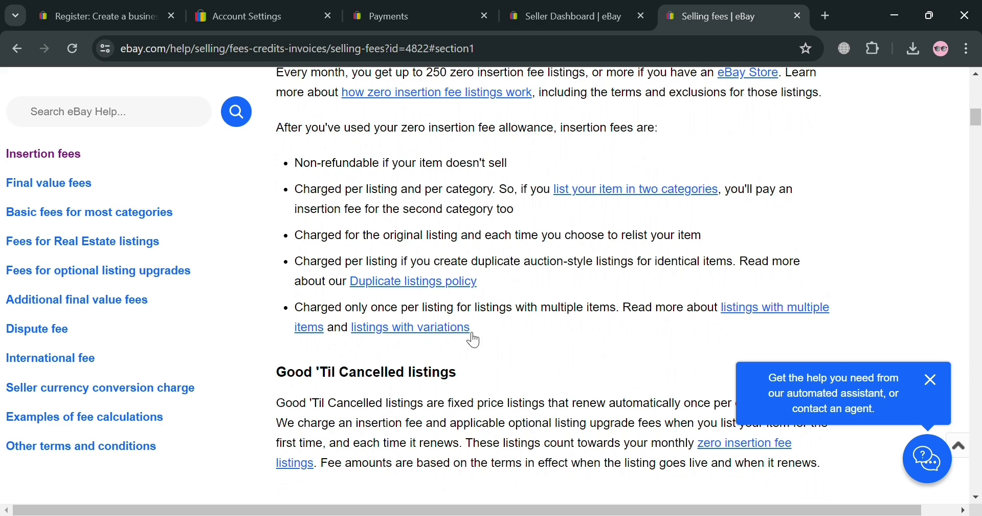
pyautogui.scroll(-1, 471, 358)
pyautogui.scroll(-1, 470, 381)
pyautogui.scroll(-2, 469, 380)
pyautogui.scroll(-3, 469, 381)
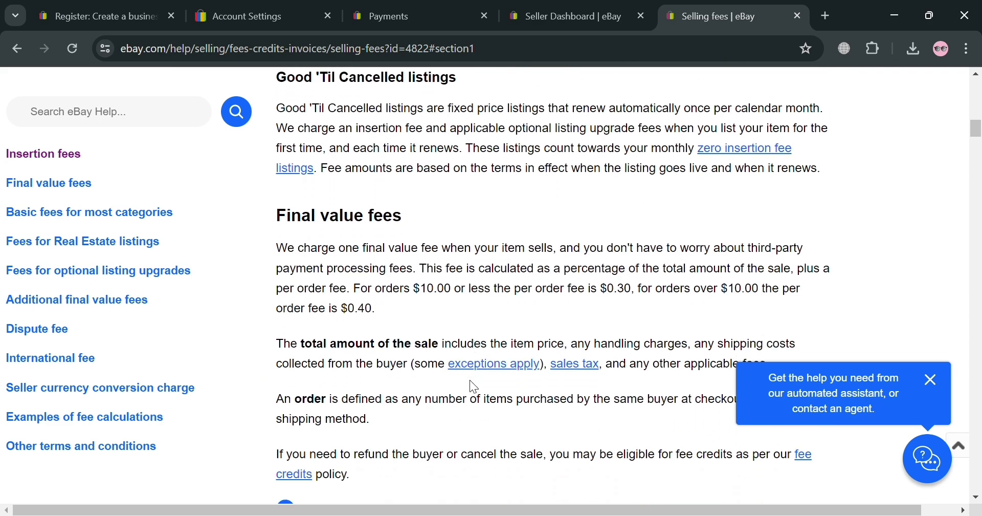
pyautogui.scroll(-1, 470, 381)
pyautogui.scroll(-1, 470, 381)
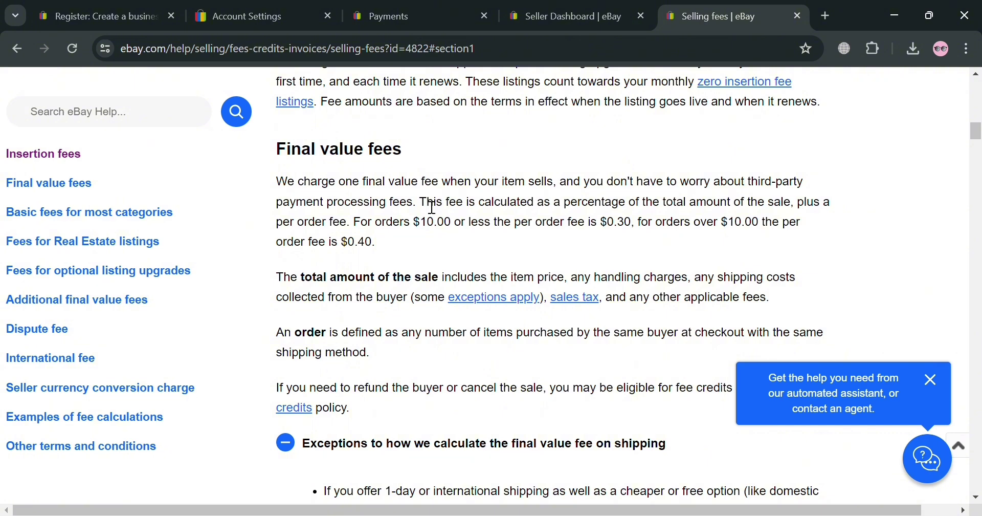
pyautogui.moveTo(432, 206)
pyautogui.mouseDown()
pyautogui.moveTo(659, 231)
pyautogui.moveTo(676, 248)
pyautogui.mouseUp()
pyautogui.click(676, 249)
# - Show the 'Basic fees for most categories' table of insertion and final value fees
pyautogui.scroll(-1, 544, 355)
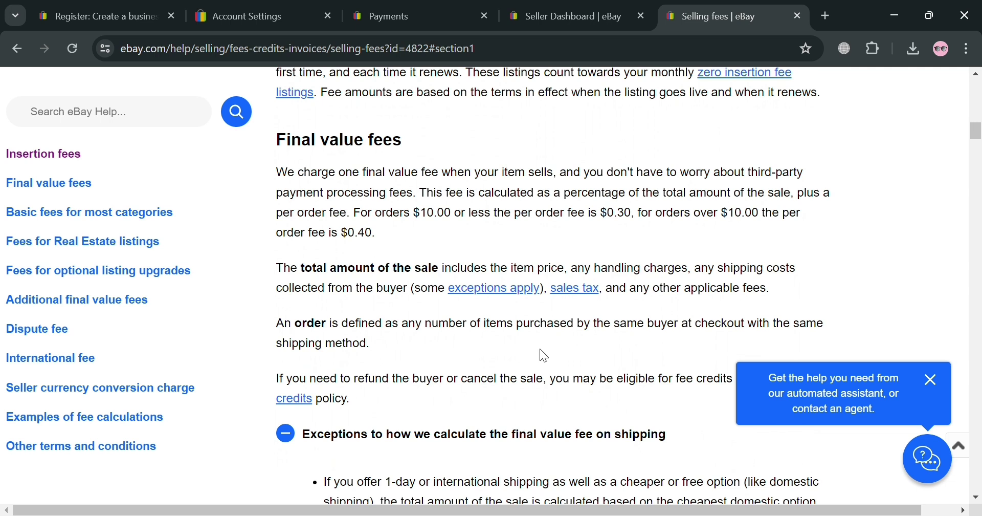
pyautogui.scroll(-1, 542, 351)
pyautogui.scroll(-4, 542, 351)
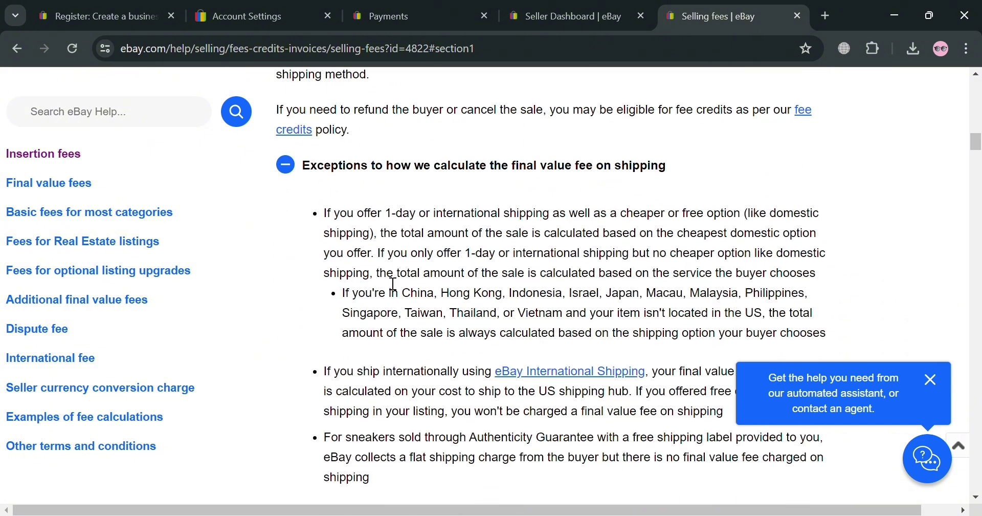
pyautogui.click(46, 213)
pyautogui.scroll(-1, 553, 293)
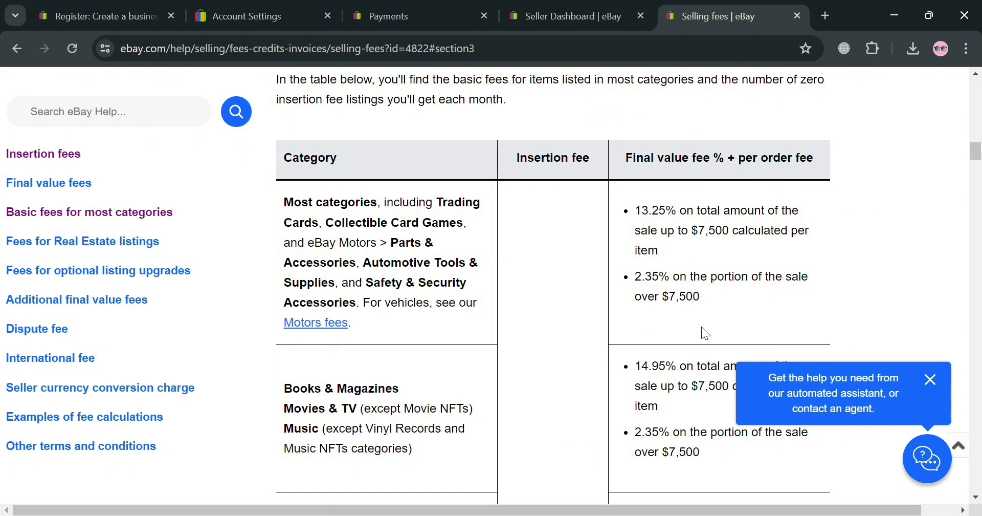
pyautogui.scroll(-3, 701, 326)
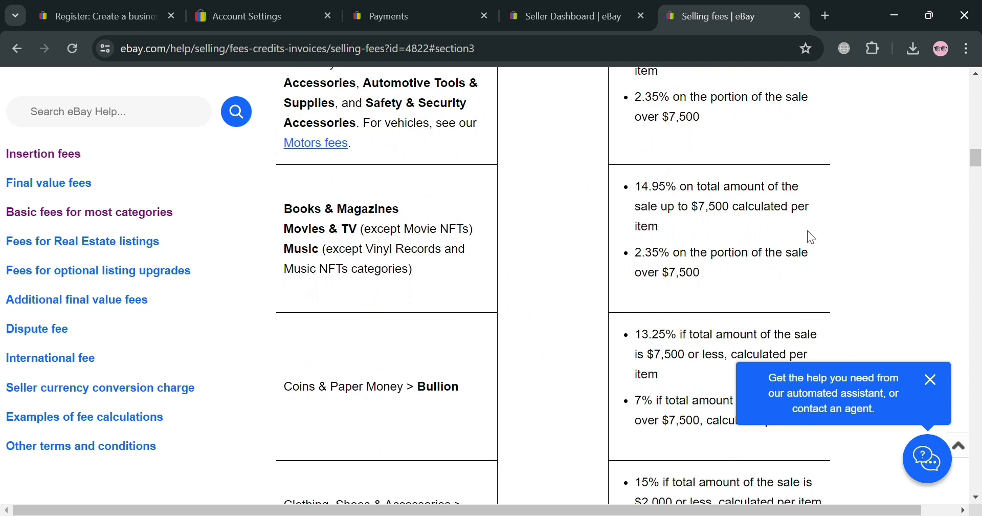
pyautogui.scroll(-3, 779, 261)
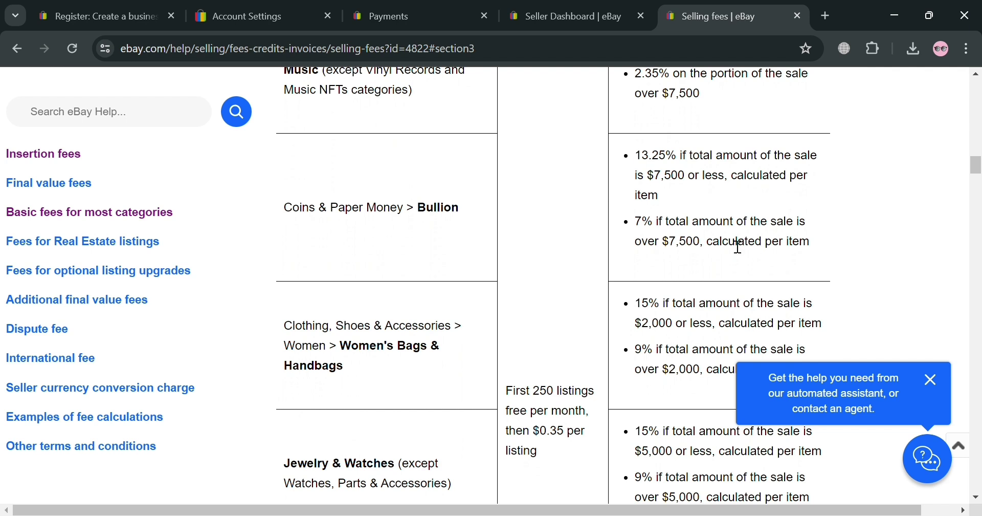
pyautogui.scroll(-2, 738, 246)
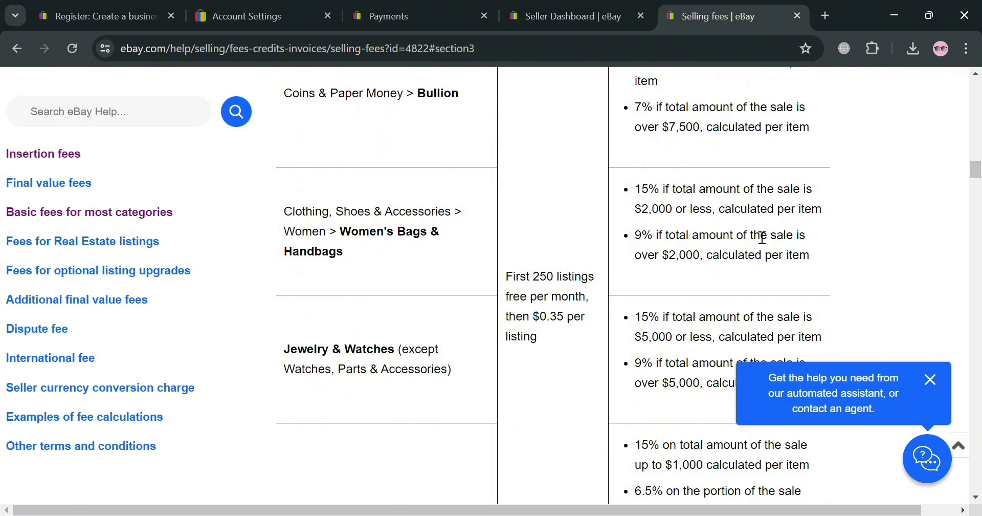
pyautogui.scroll(-4, 763, 237)
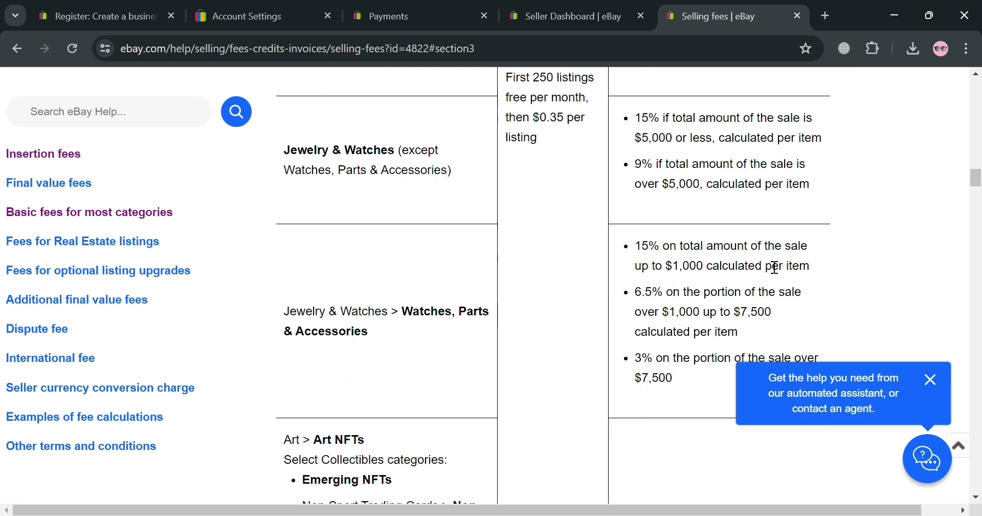
pyautogui.scroll(-2, 771, 266)
pyautogui.scroll(-3, 771, 266)
pyautogui.scroll(-5, 771, 266)
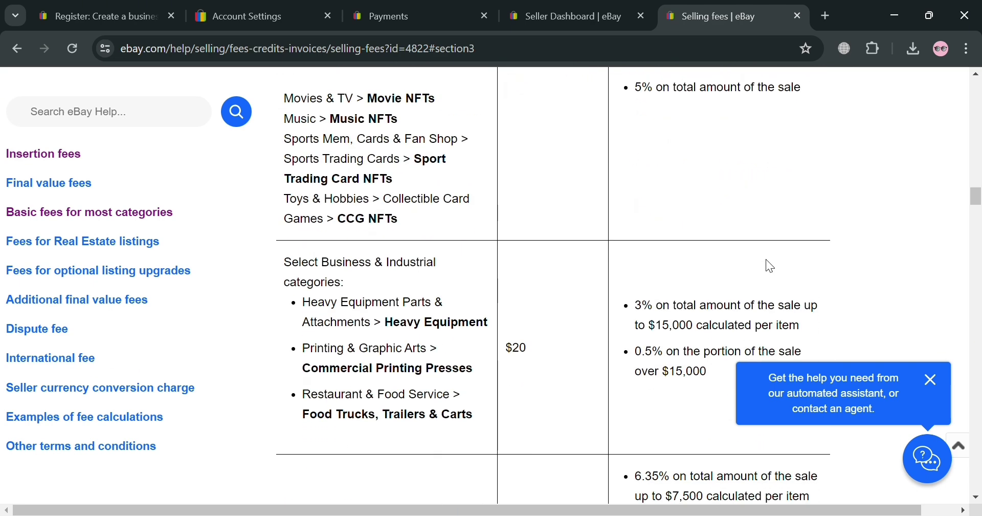
pyautogui.scroll(-3, 771, 266)
pyautogui.scroll(-2, 771, 266)
pyautogui.scroll(-2, 771, 266)
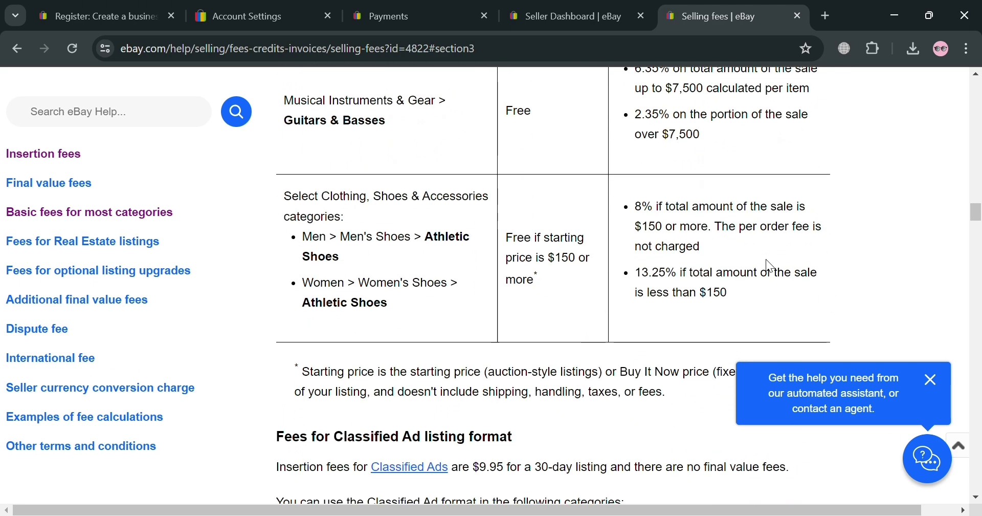
pyautogui.scroll(-1, 771, 266)
pyautogui.scroll(-2, 771, 266)
pyautogui.scroll(-1, 771, 266)
pyautogui.scroll(-2, 771, 266)
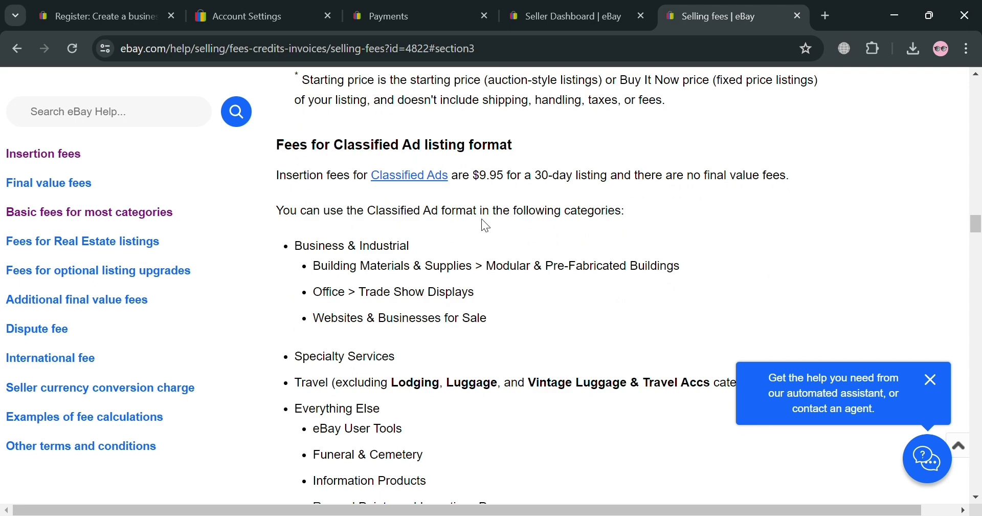
# - Scroll through eBay's Real Estate fees and the optional listing upgrade fees
pyautogui.scroll(-1, 383, 313)
pyautogui.scroll(-1, 383, 312)
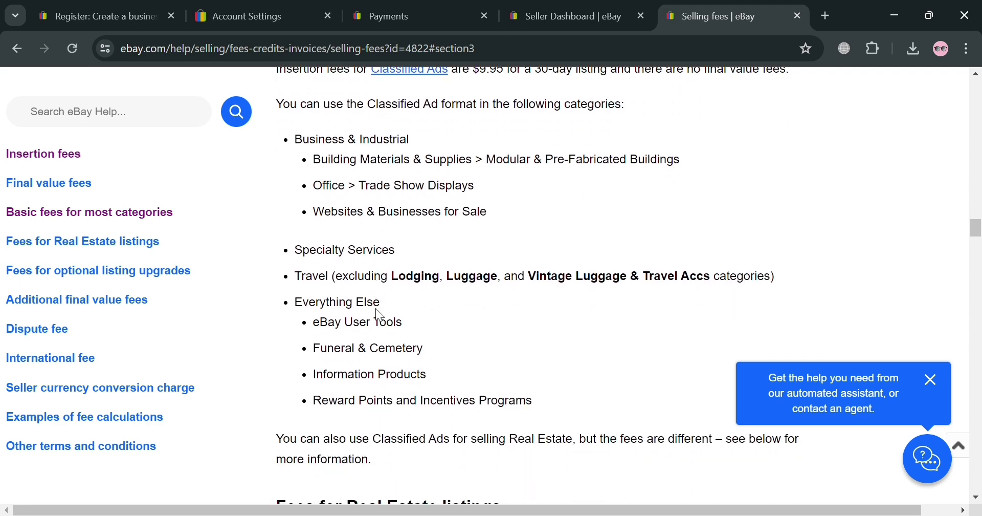
pyautogui.scroll(-2, 384, 316)
pyautogui.scroll(-5, 383, 316)
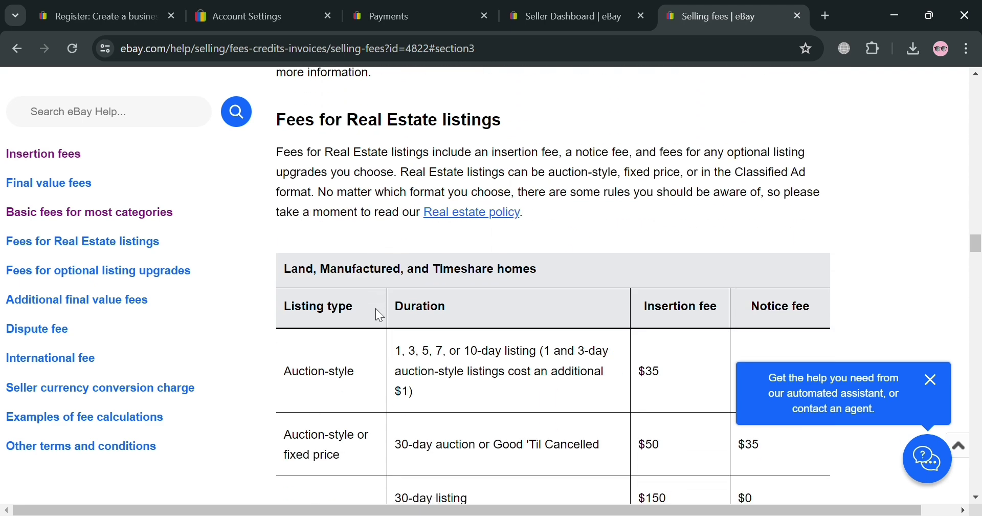
pyautogui.scroll(-2, 381, 316)
pyautogui.scroll(2, 379, 316)
pyautogui.scroll(-8, 380, 315)
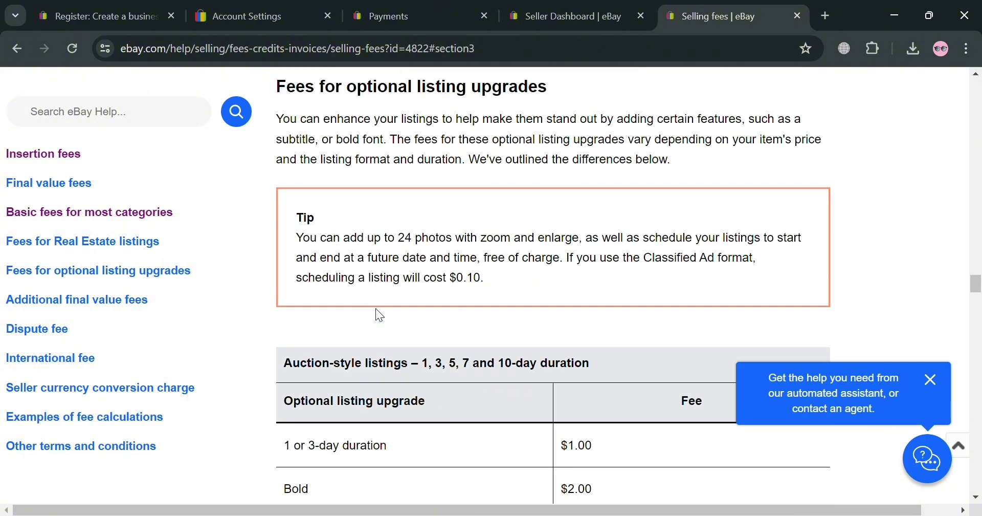
pyautogui.scroll(-5, 379, 315)
pyautogui.scroll(1, 380, 315)
pyautogui.scroll(4, 385, 316)
pyautogui.scroll(4, 380, 315)
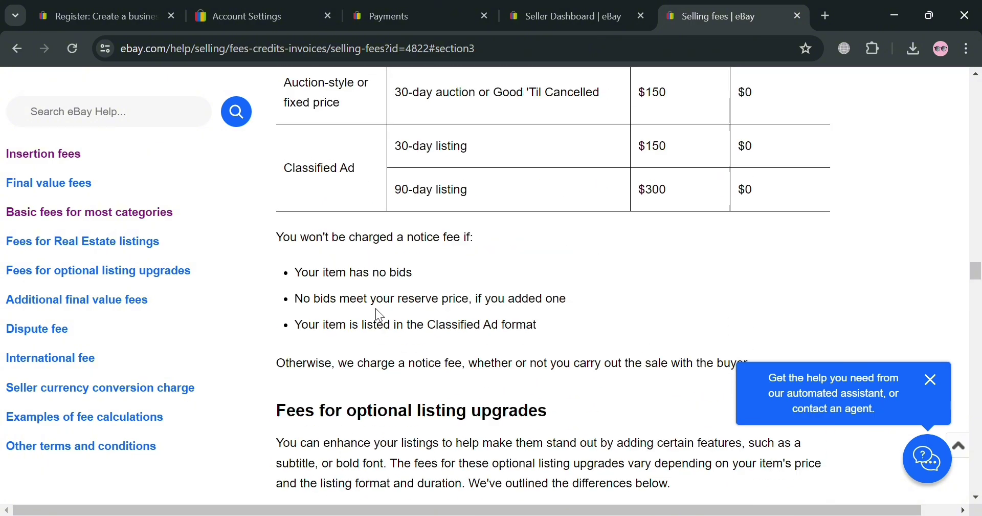
pyautogui.scroll(-4, 380, 315)
pyautogui.scroll(-1, 379, 315)
pyautogui.scroll(-5, 380, 316)
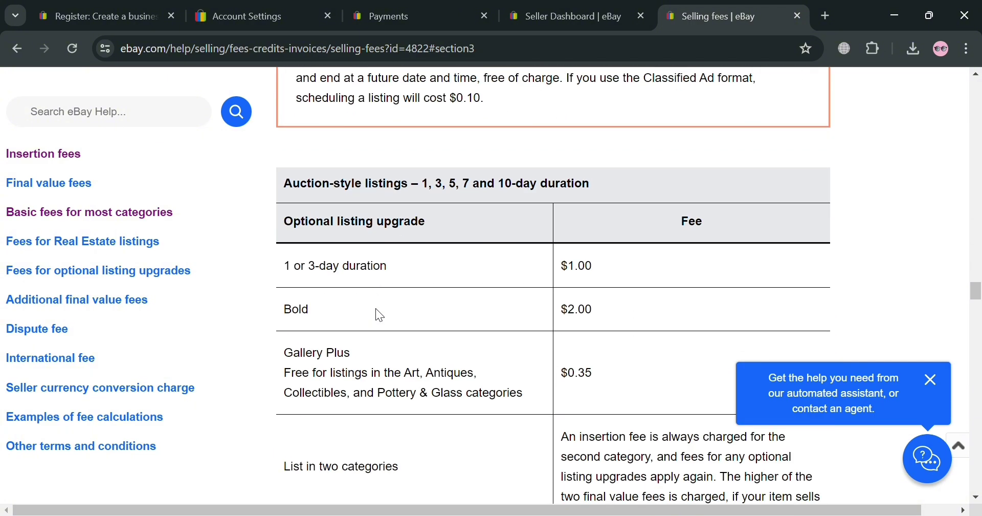
pyautogui.scroll(-4, 380, 316)
pyautogui.scroll(-5, 379, 316)
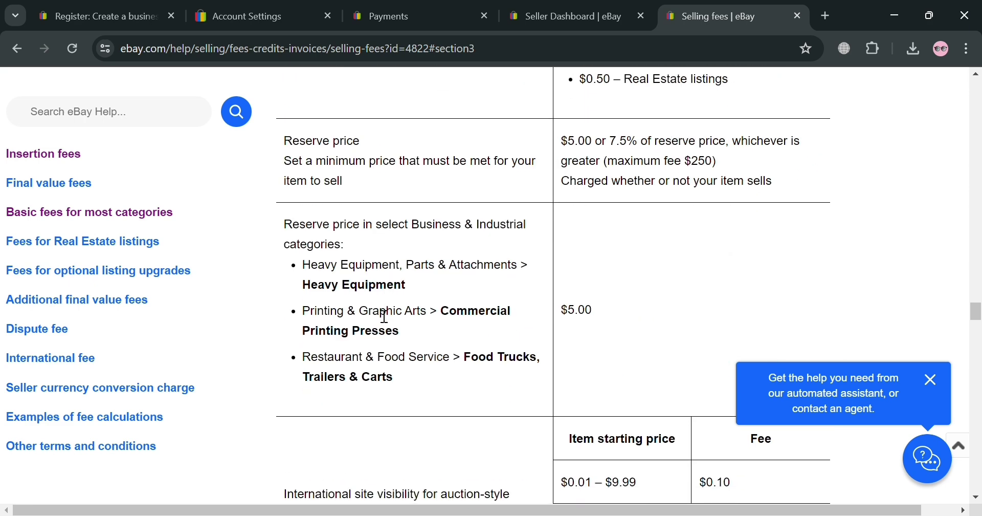
pyautogui.scroll(-6, 380, 315)
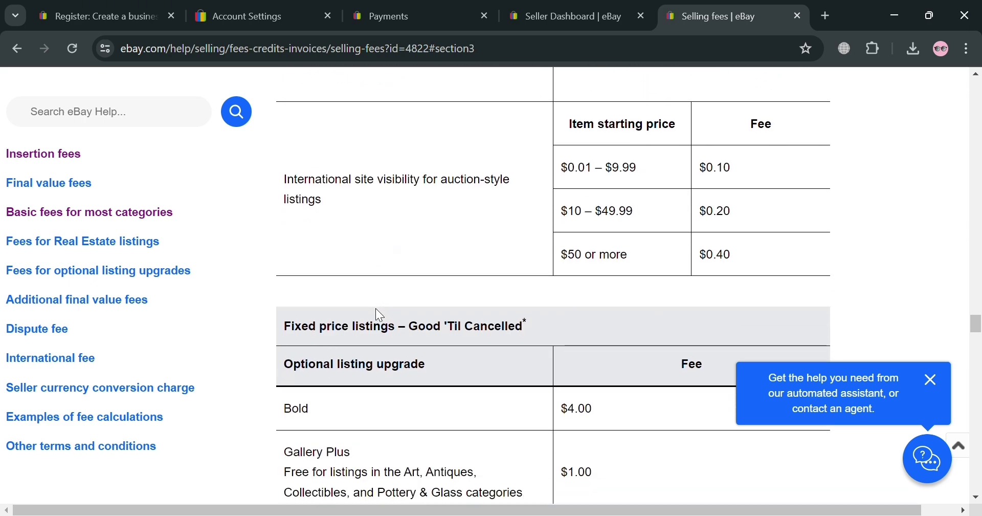
pyautogui.scroll(-1, 665, 283)
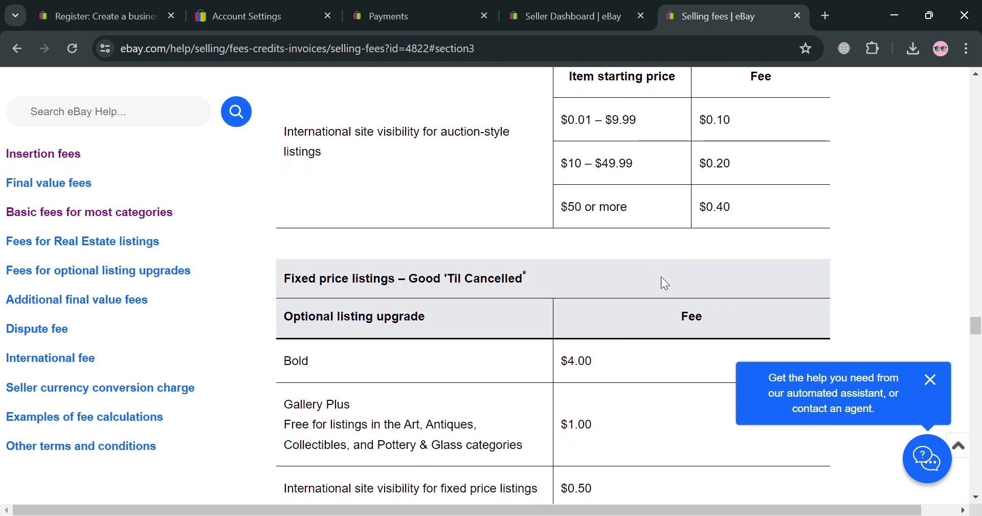
# - Finish reviewing the upgrade fees and return to the Payments tab with Ctrl+3
pyautogui.scroll(1, 665, 283)
pyautogui.scroll(-2, 665, 283)
pyautogui.scroll(-1, 666, 283)
pyautogui.scroll(-1, 665, 283)
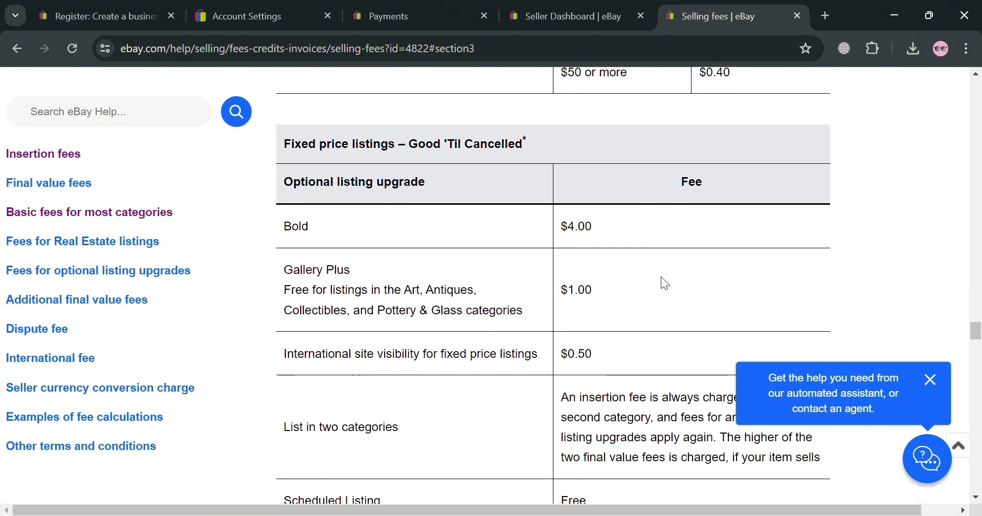
pyautogui.hotkey('ctrl', '3')
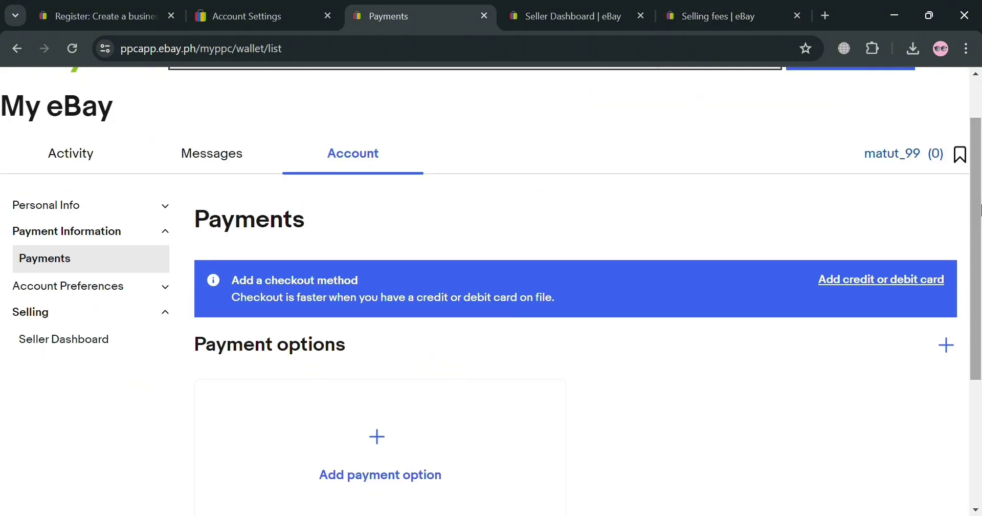